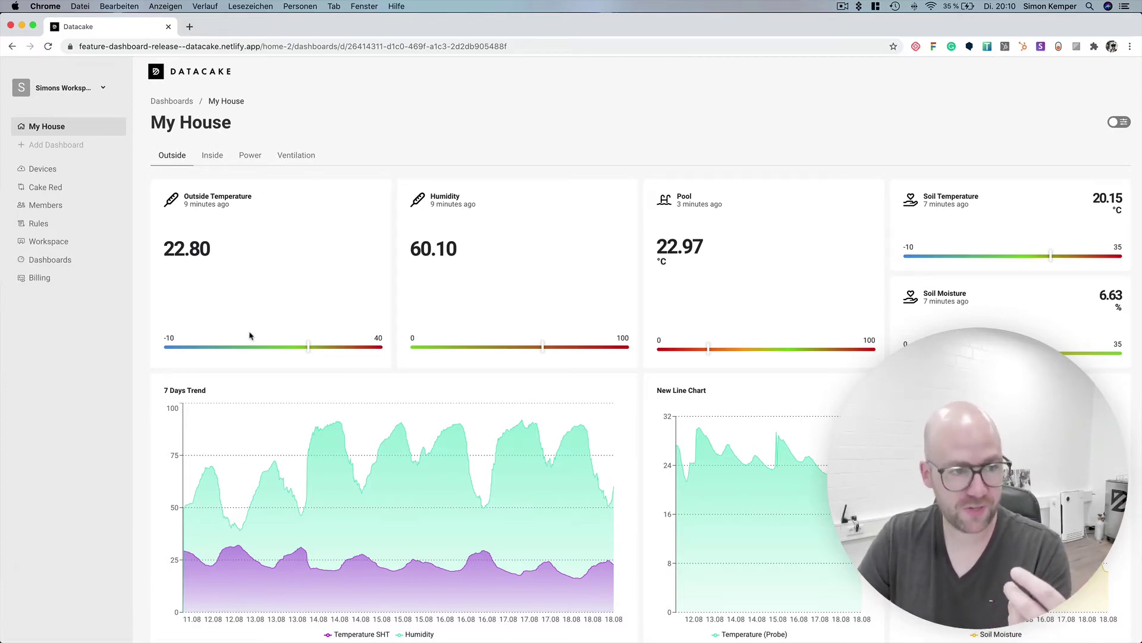
Switch to the incognito Datacake window and create a workspace named "New Workspace".
key(ctrl+Up)
click(145, 237)
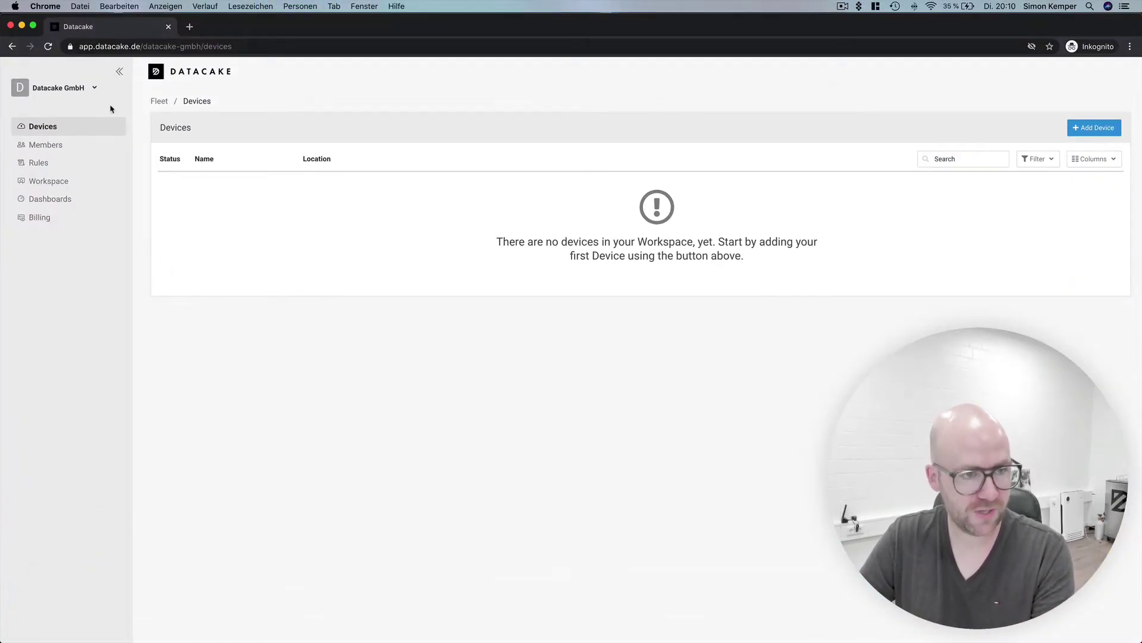
click(94, 89)
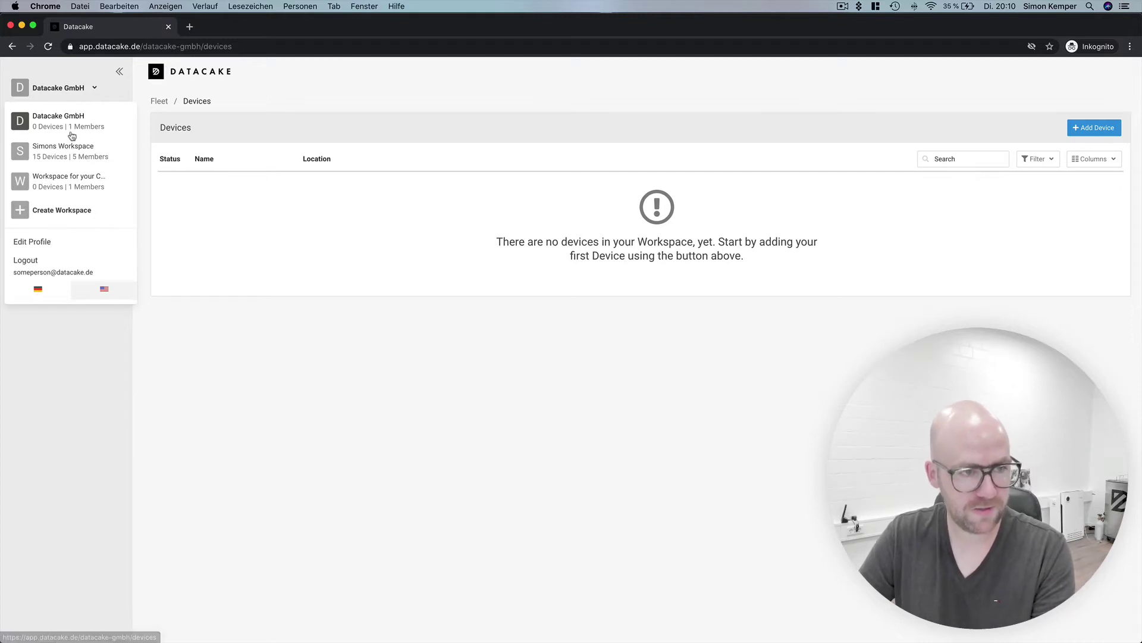
click(83, 88)
click(83, 89)
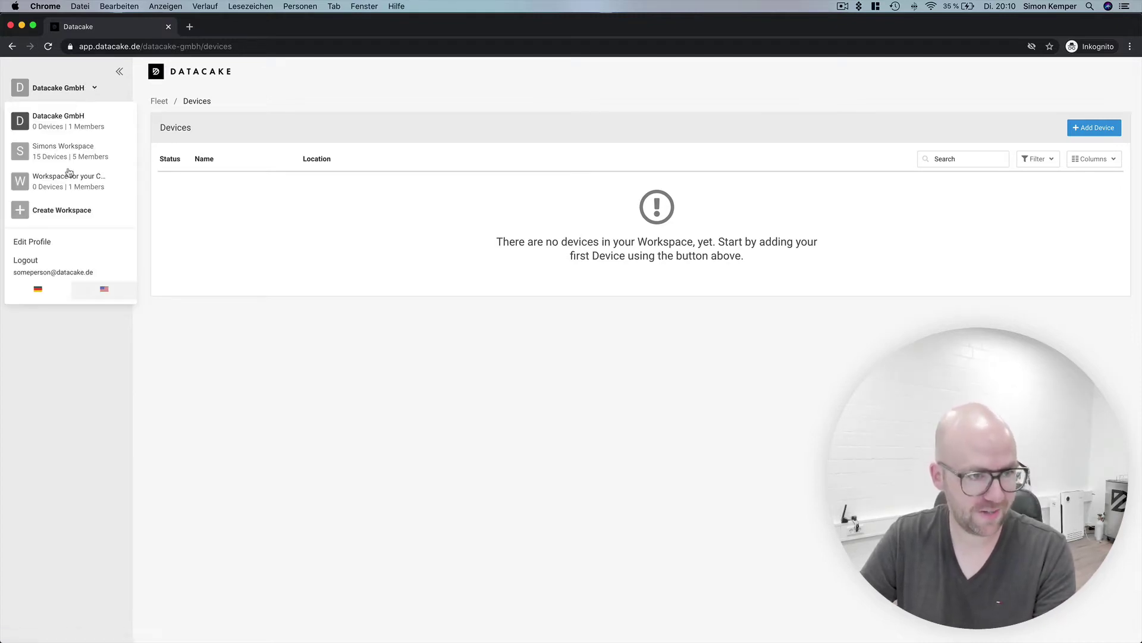
click(53, 215)
click(512, 363)
text(N)
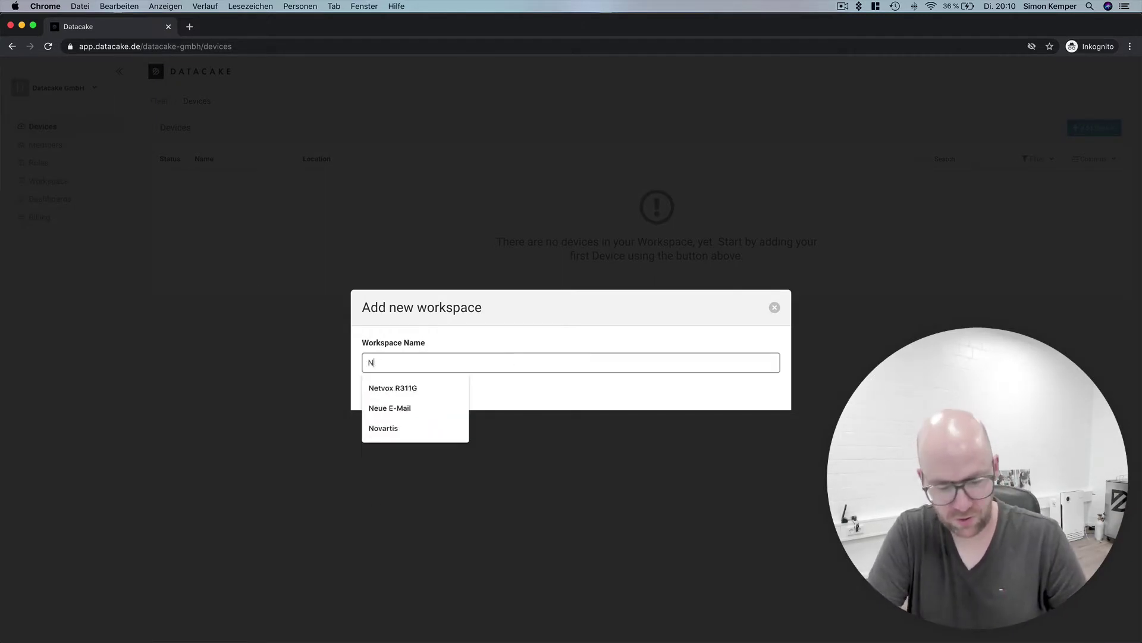
text(ew Workspace)
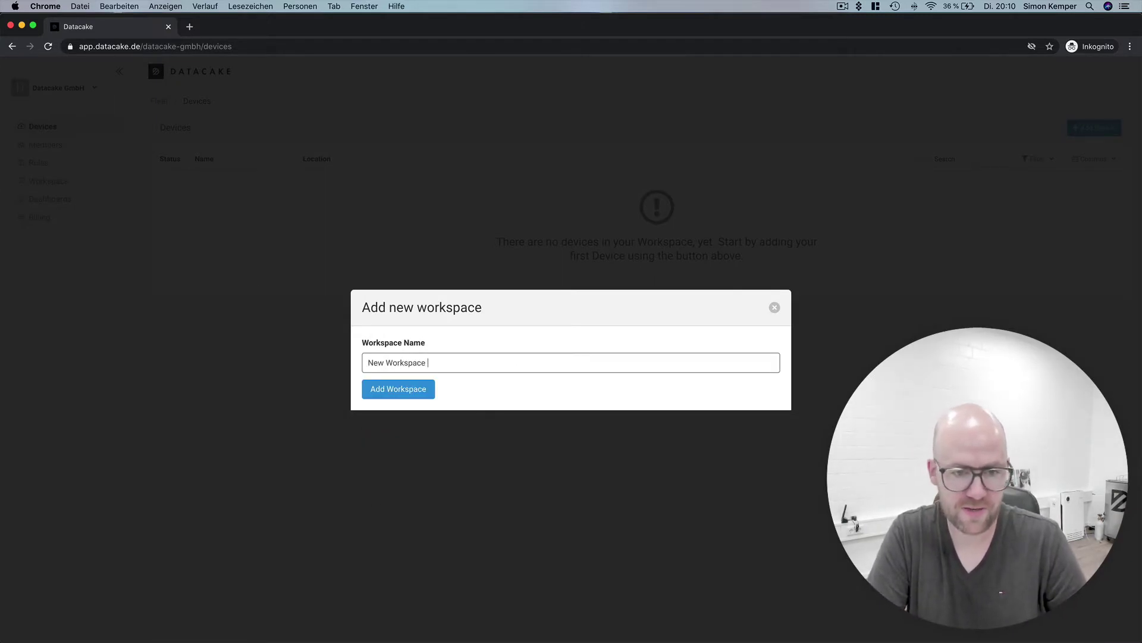
key(Return)
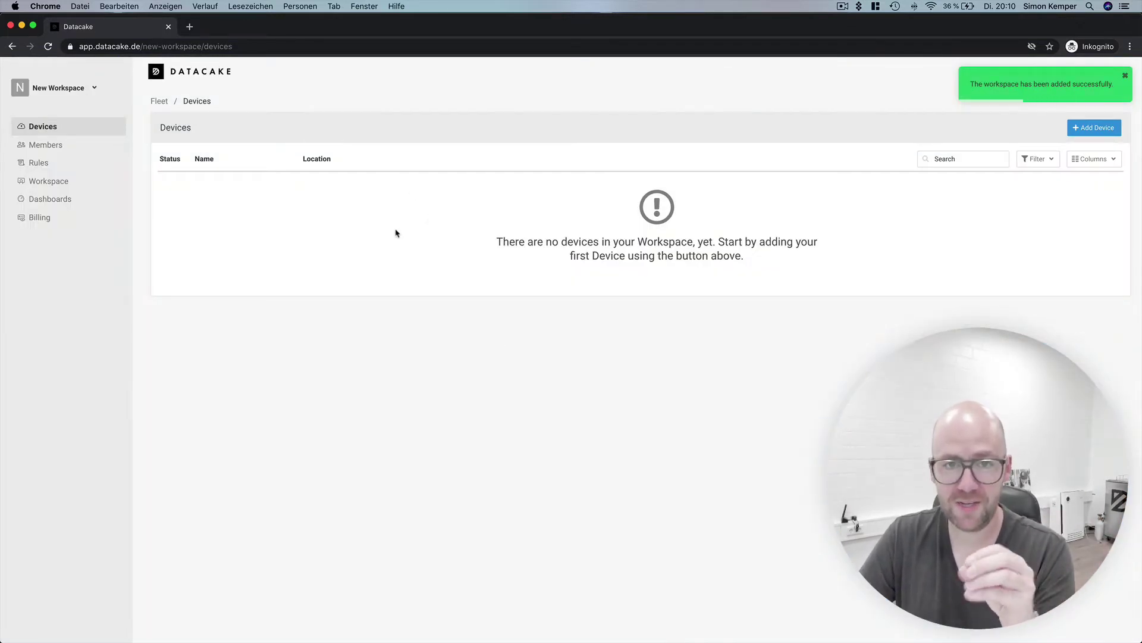
Review the new workspace's members and the permission options for adding a member, without adding anyone.
click(92, 149)
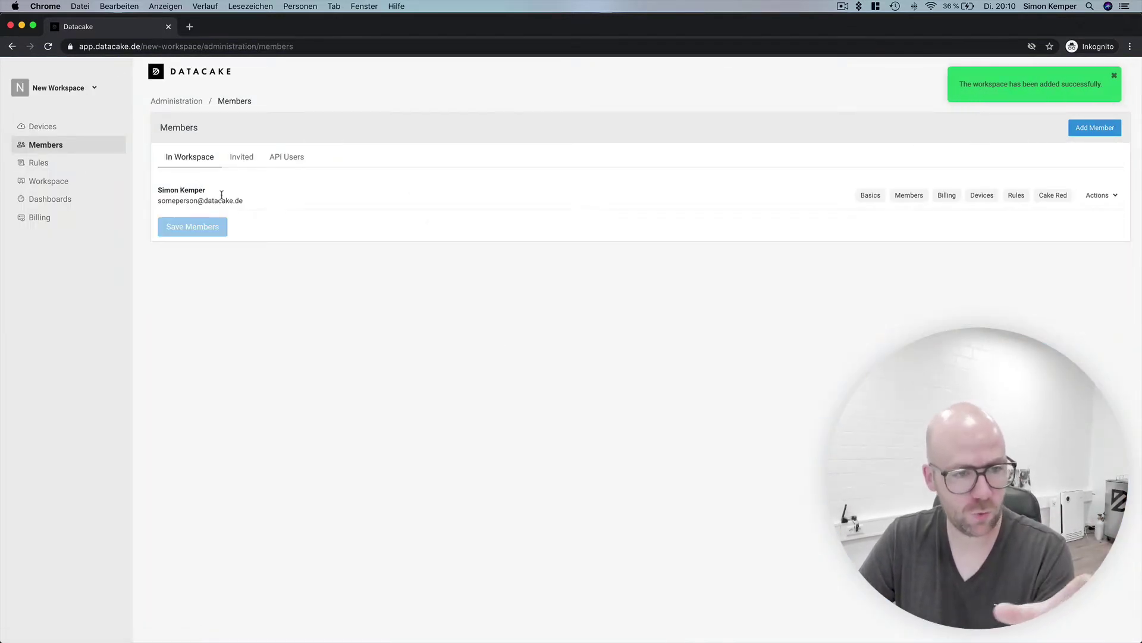
drag(260, 198, 158, 188)
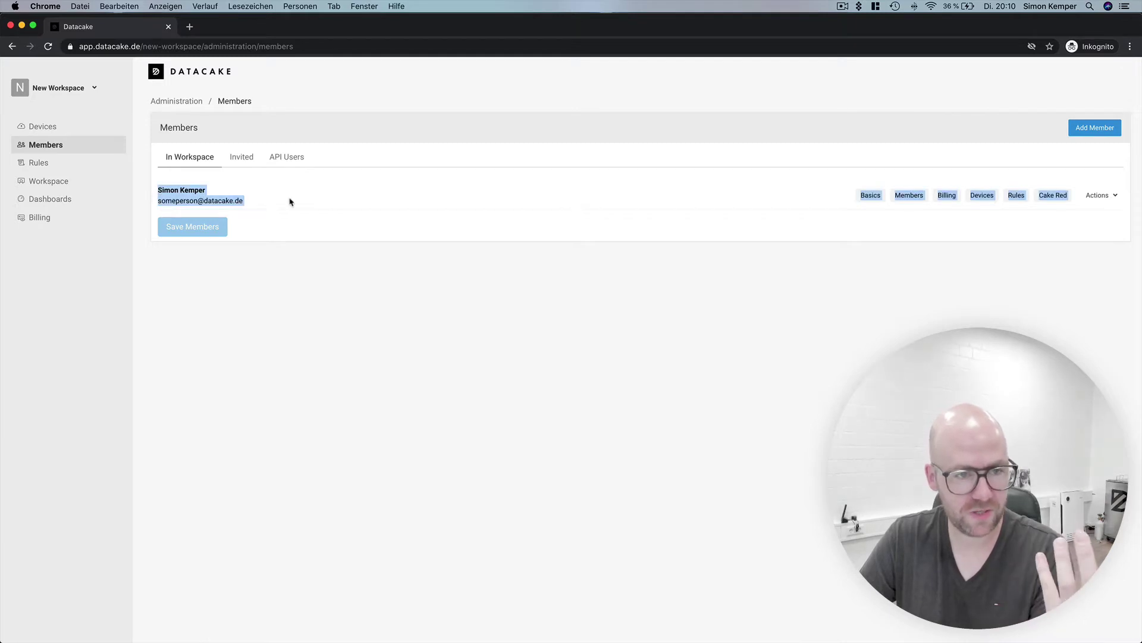
click(455, 232)
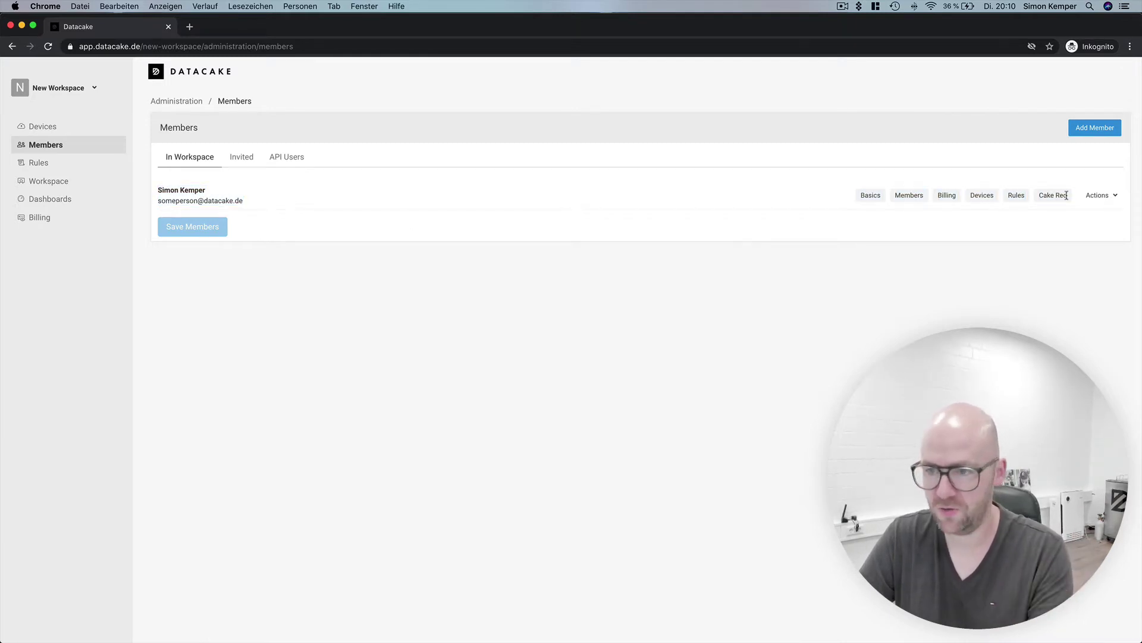
click(1098, 127)
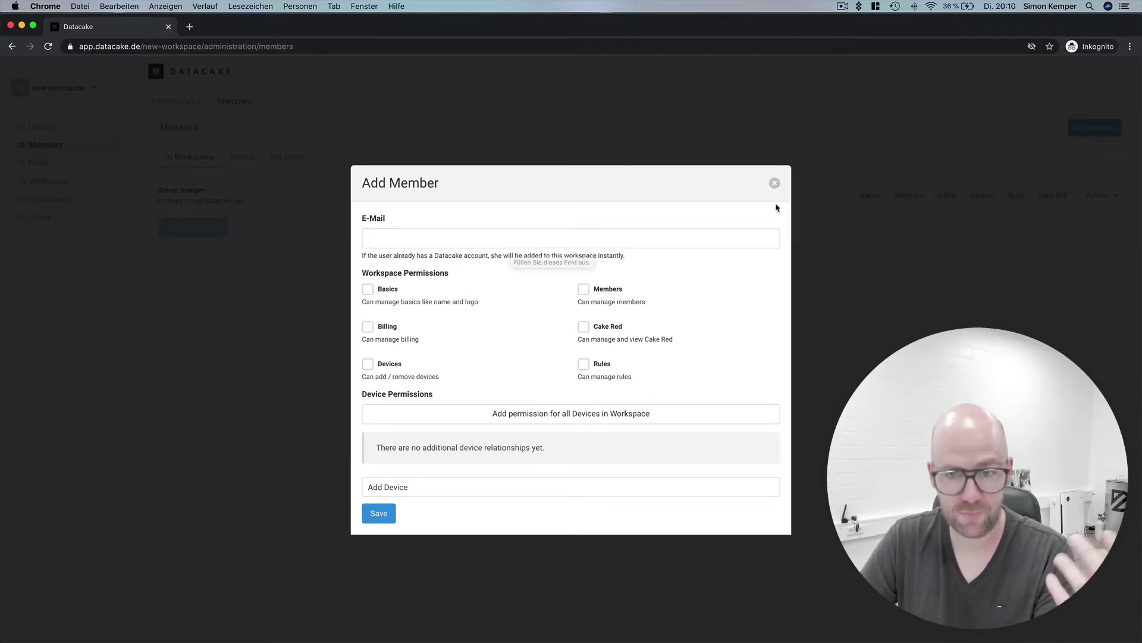
click(774, 183)
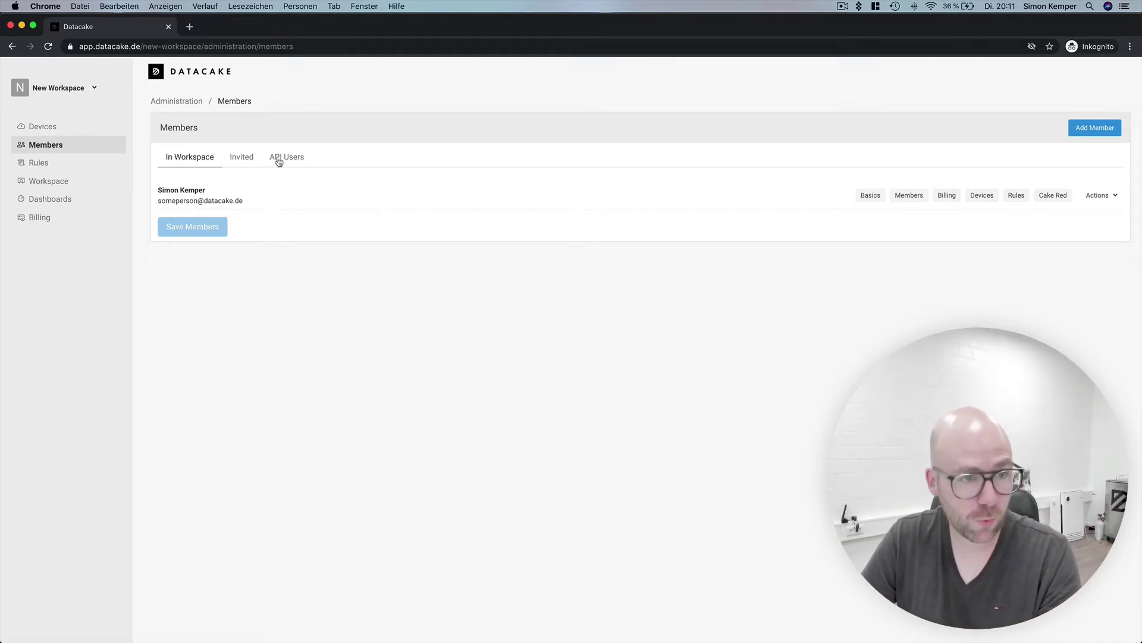
Switch to the original workspace's window, open the Pool device's configuration, and copy its serial number.
key(ctrl+Up)
click(190, 227)
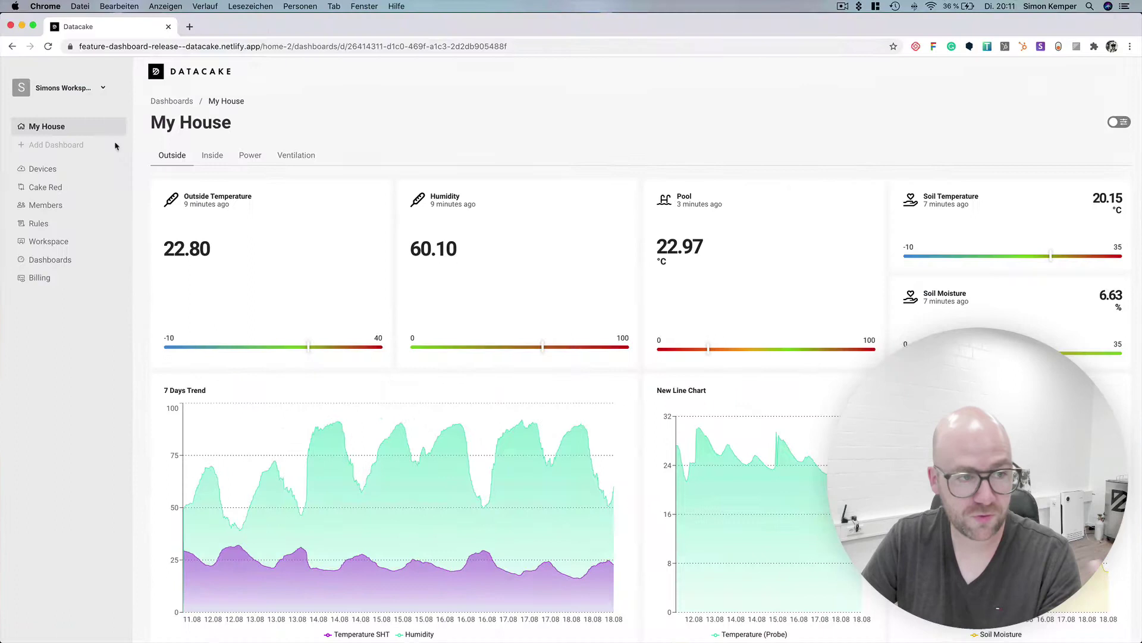
click(41, 169)
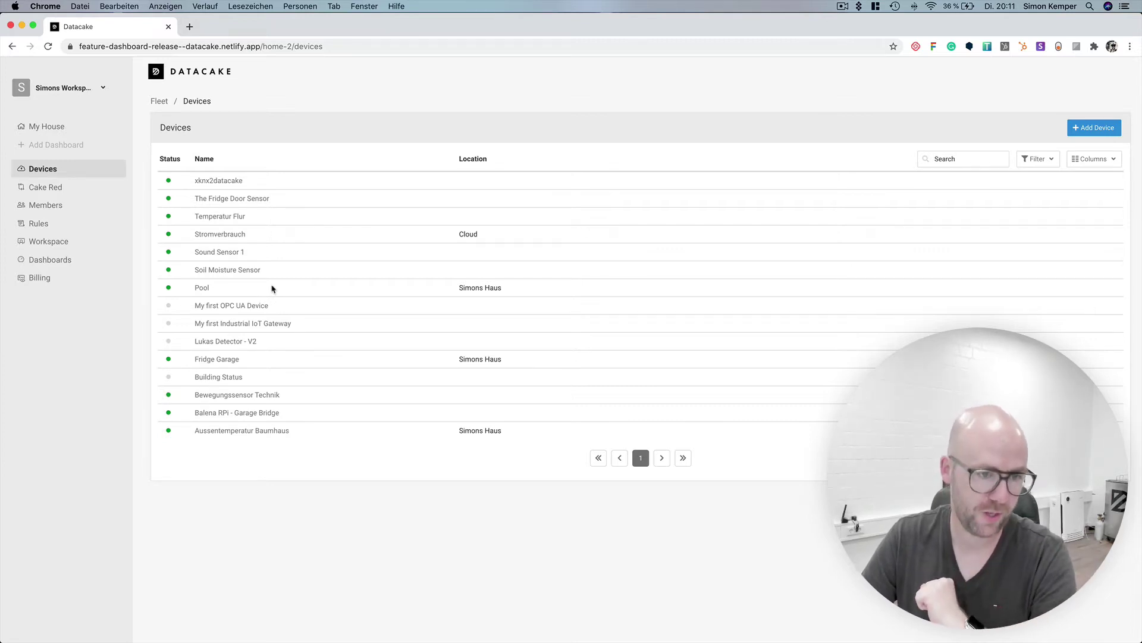
click(207, 291)
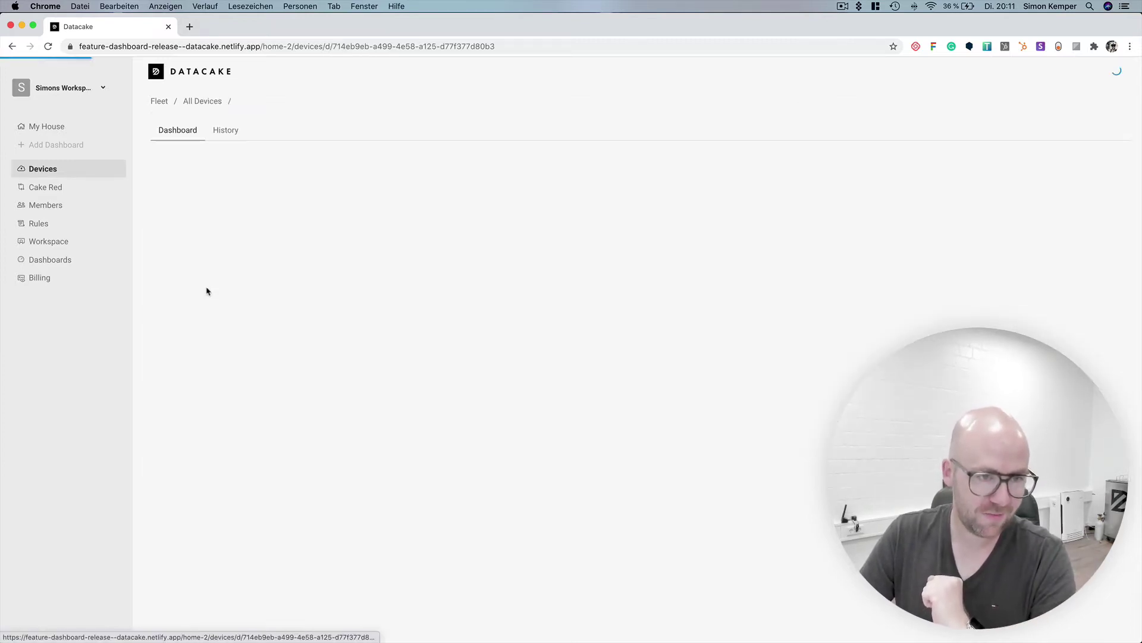
click(332, 205)
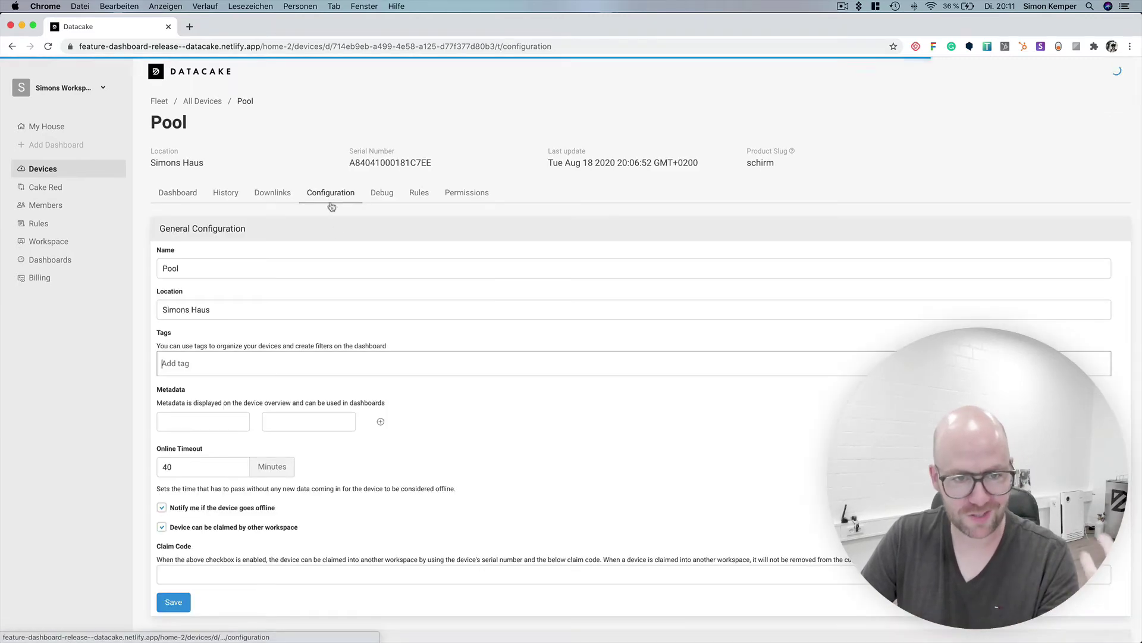
double_click(382, 162)
key(super+c)
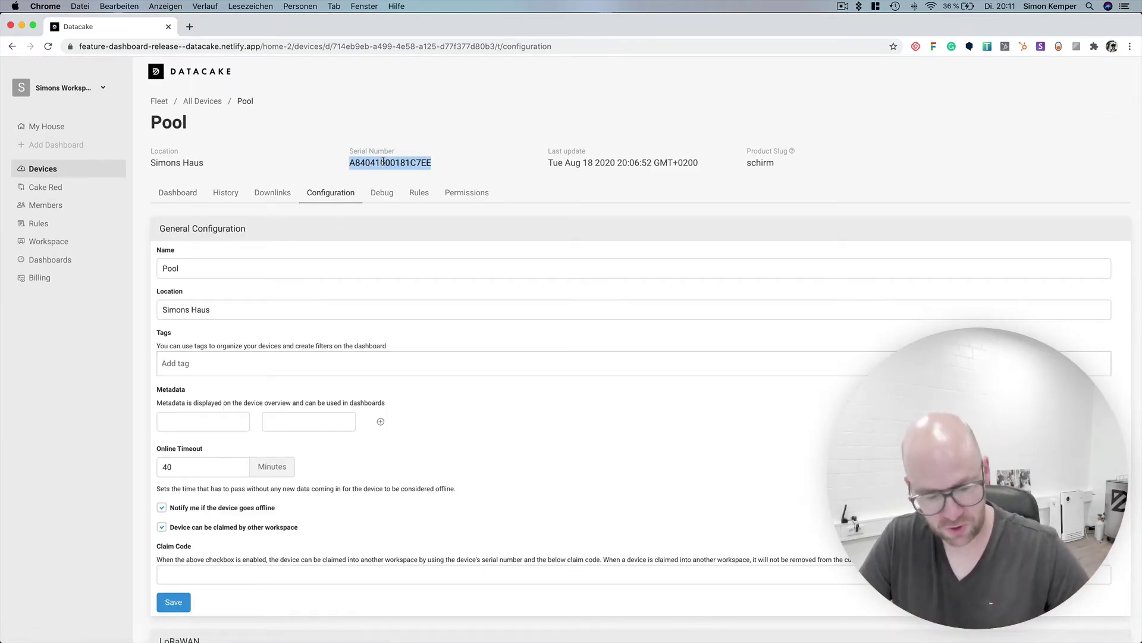
Keep the Pool device claimable by other workspaces, enter its claim code, and save the general configuration.
scroll(411, 238, down, 5)
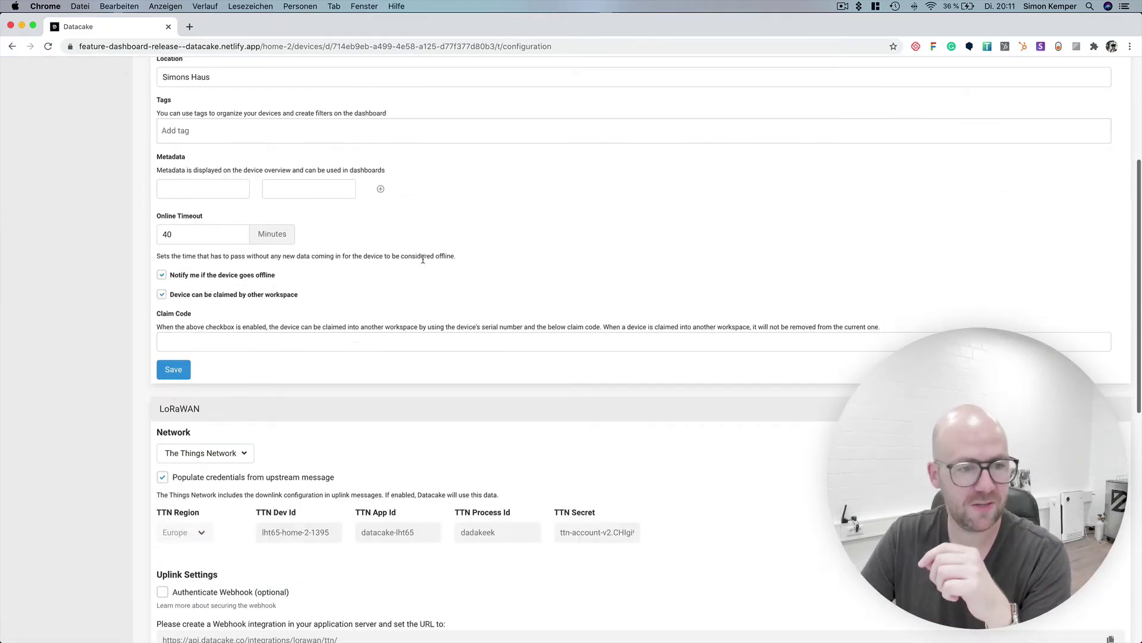
click(198, 297)
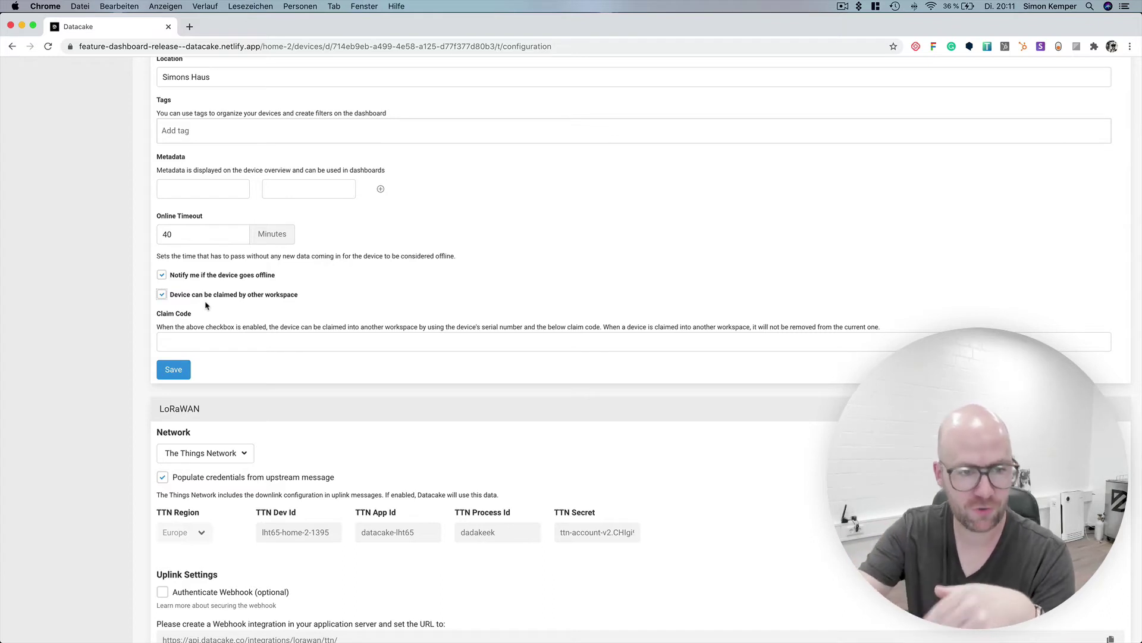
click(194, 341)
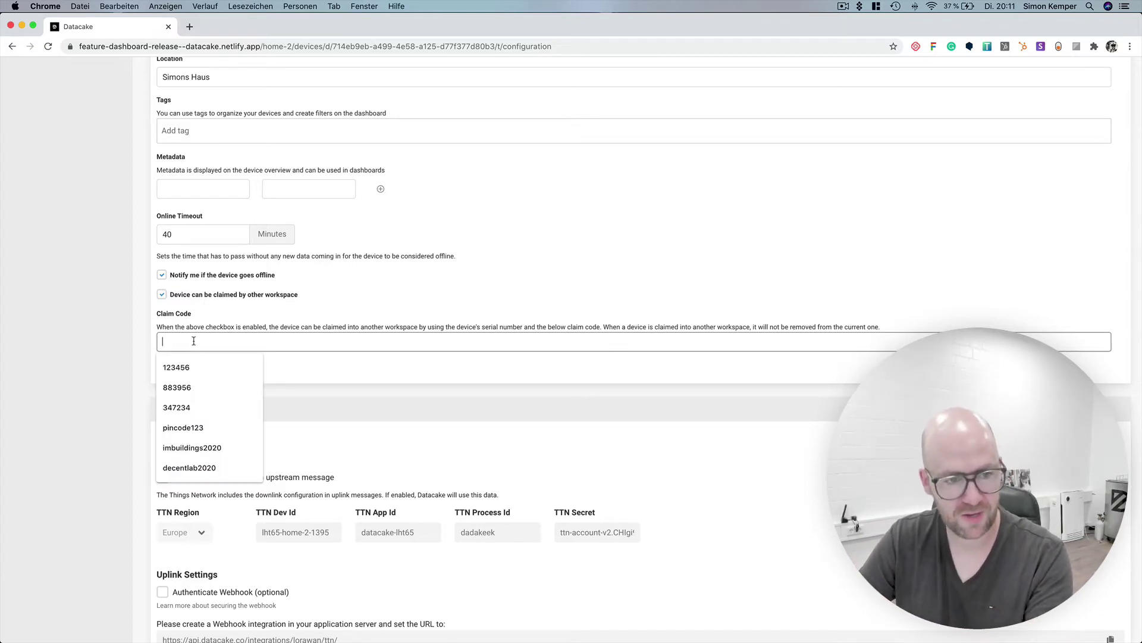
click(184, 367)
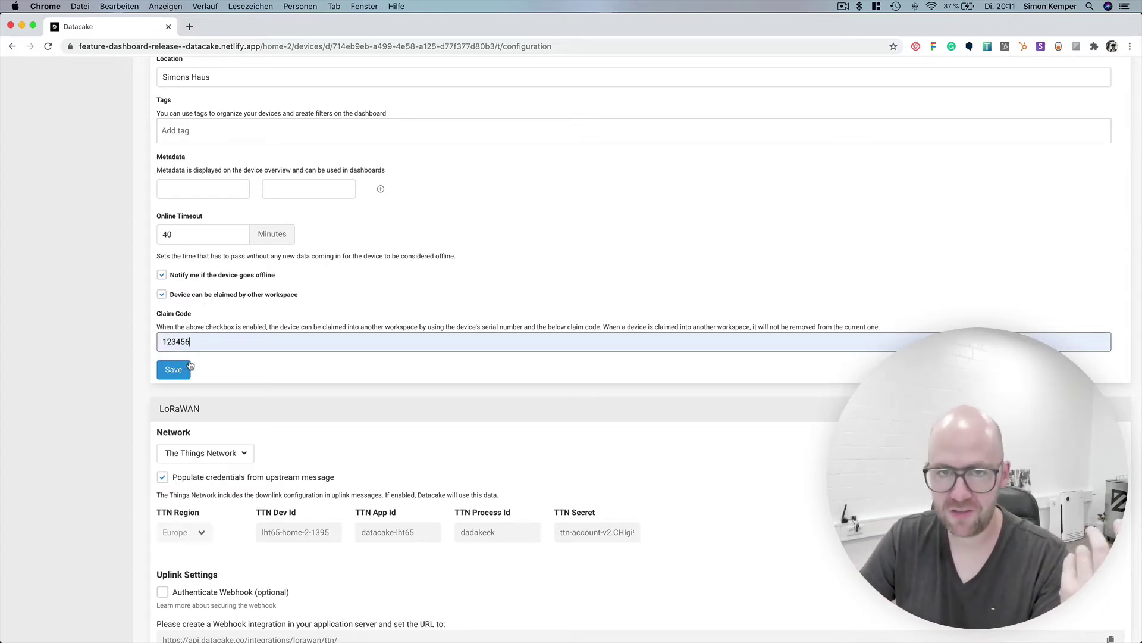
scroll(211, 374, up, 1)
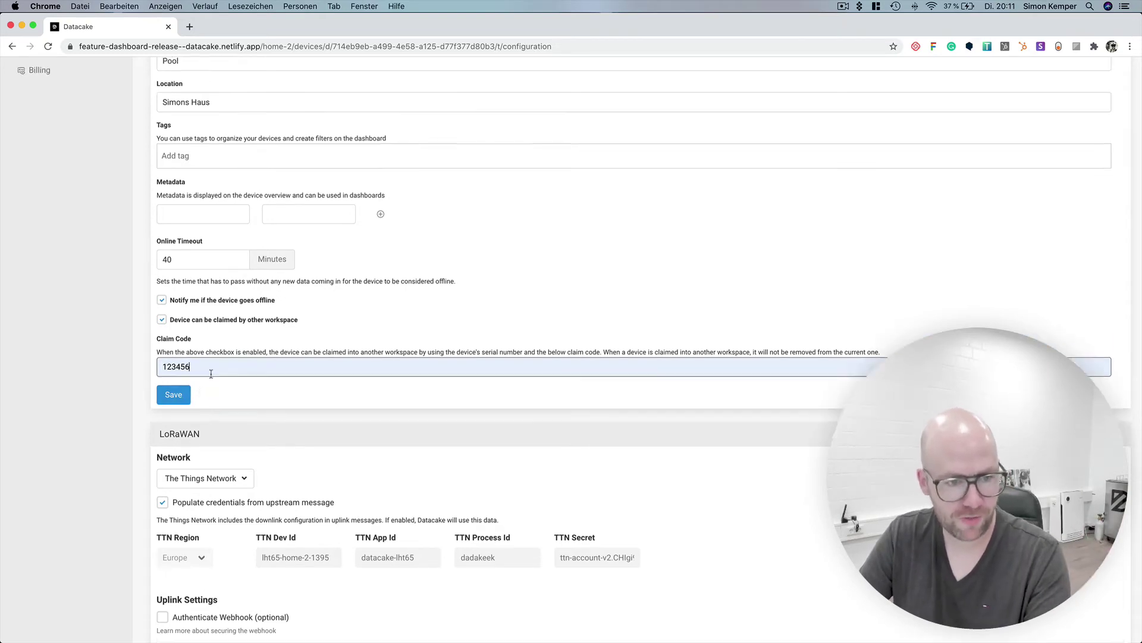
scroll(211, 374, up, 3)
click(173, 480)
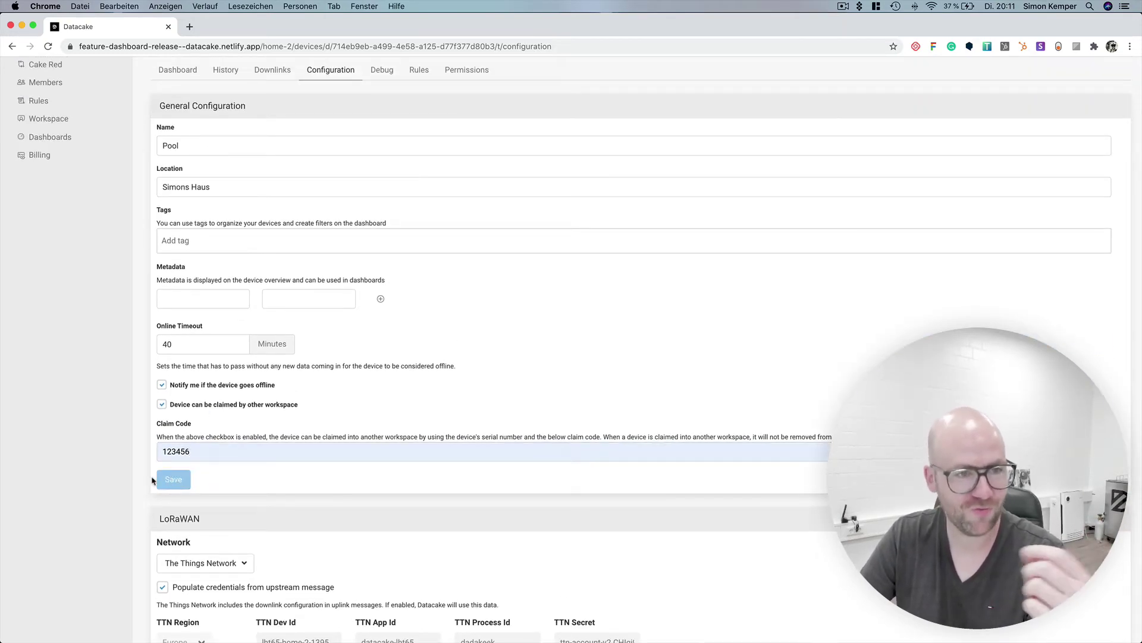
In New Workspace, add a device with the PINCODE method, pasting the copied serial number and entering the pin code.
key(ctrl+Up)
click(241, 303)
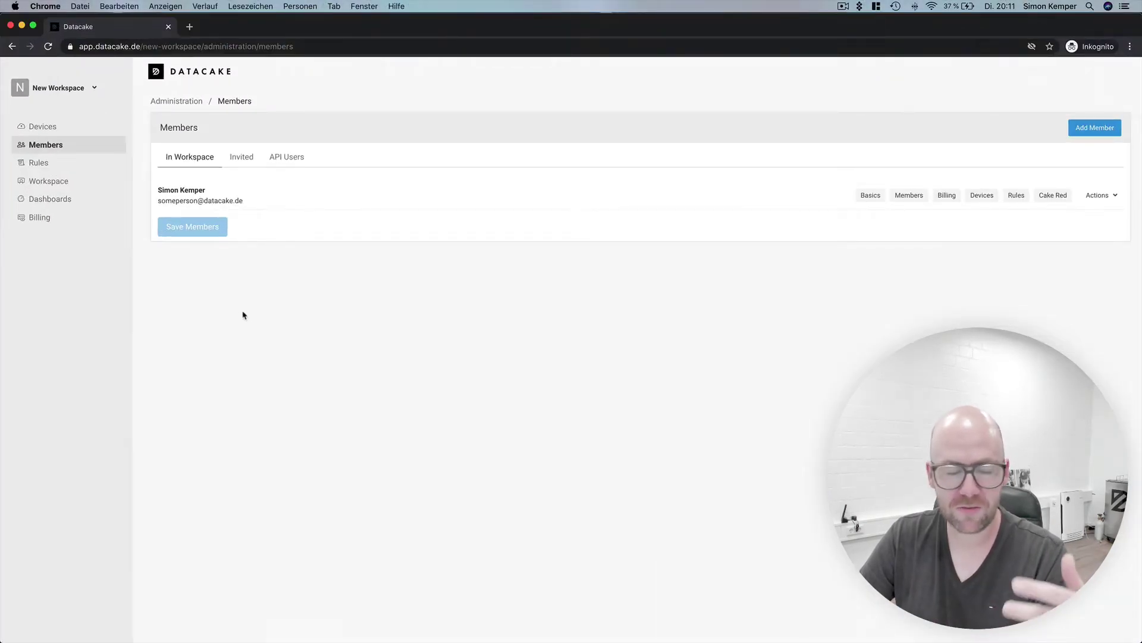
click(42, 125)
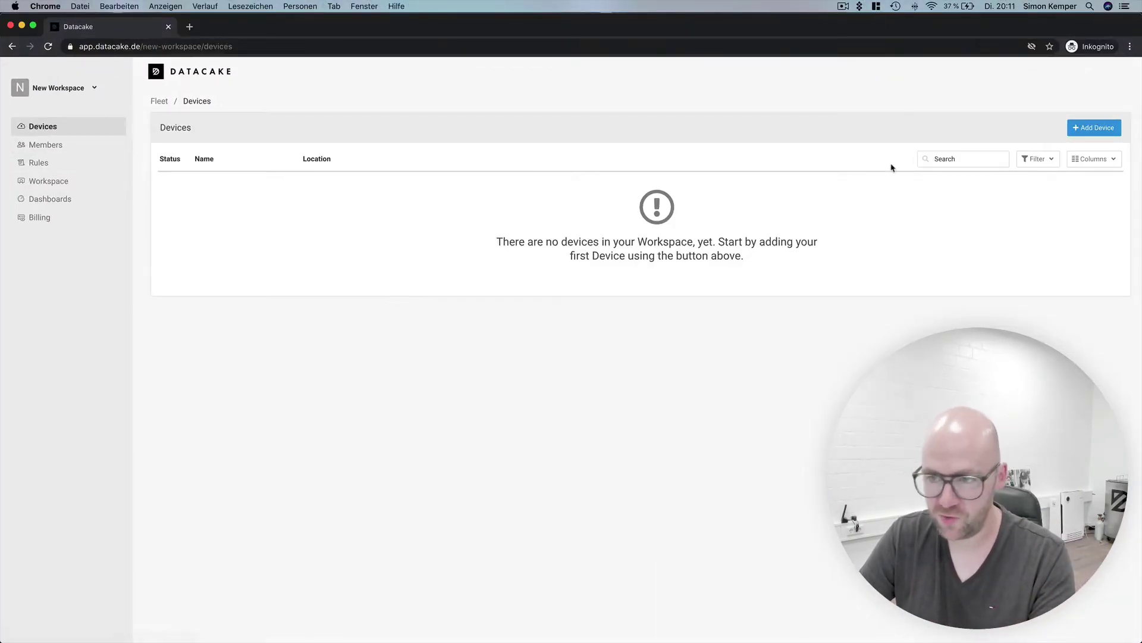
click(1090, 129)
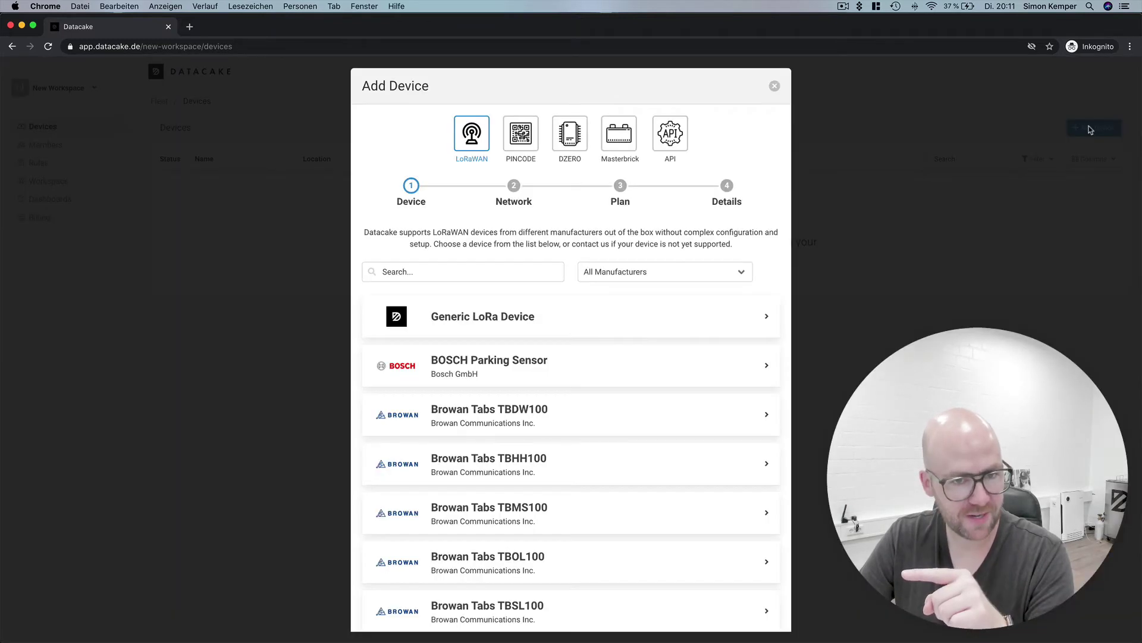
click(526, 142)
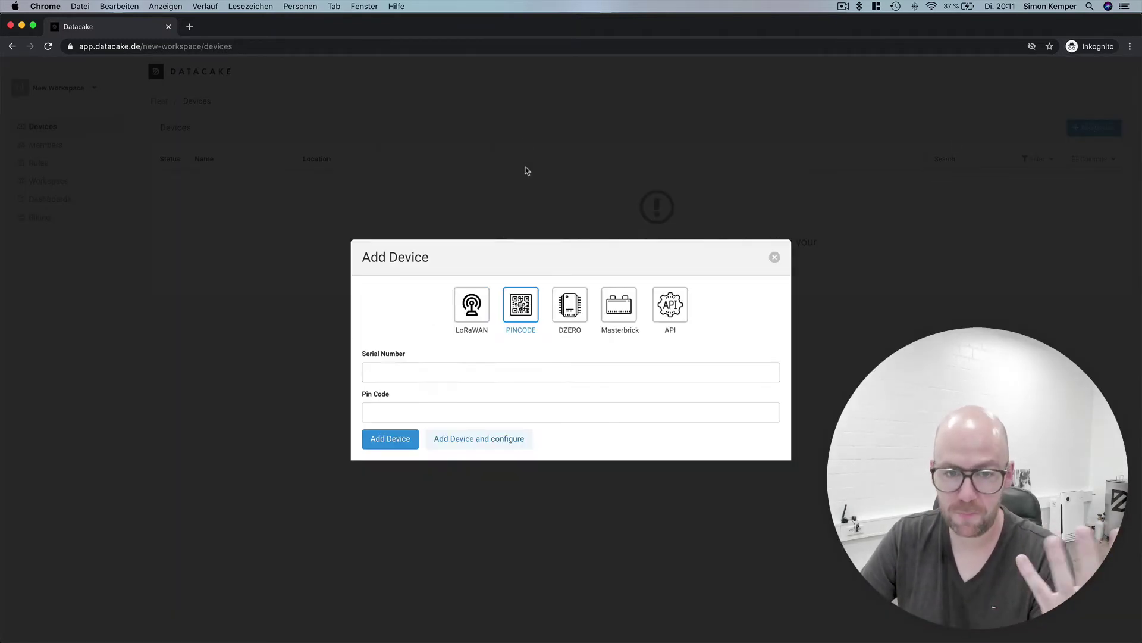
click(453, 374)
key(super+v)
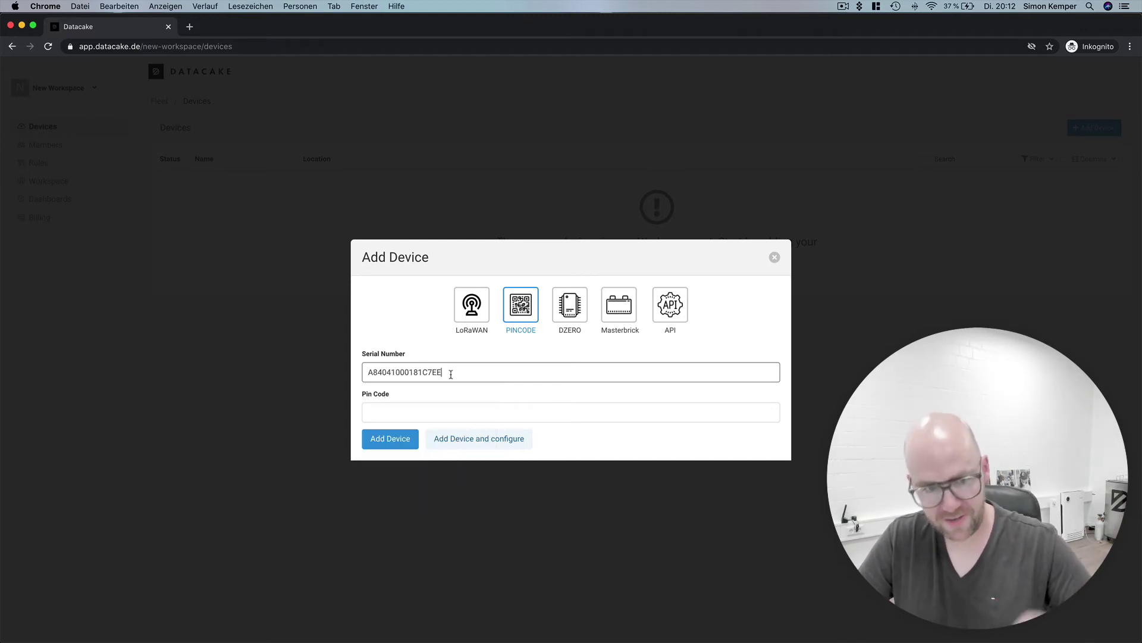
click(441, 408)
click(395, 441)
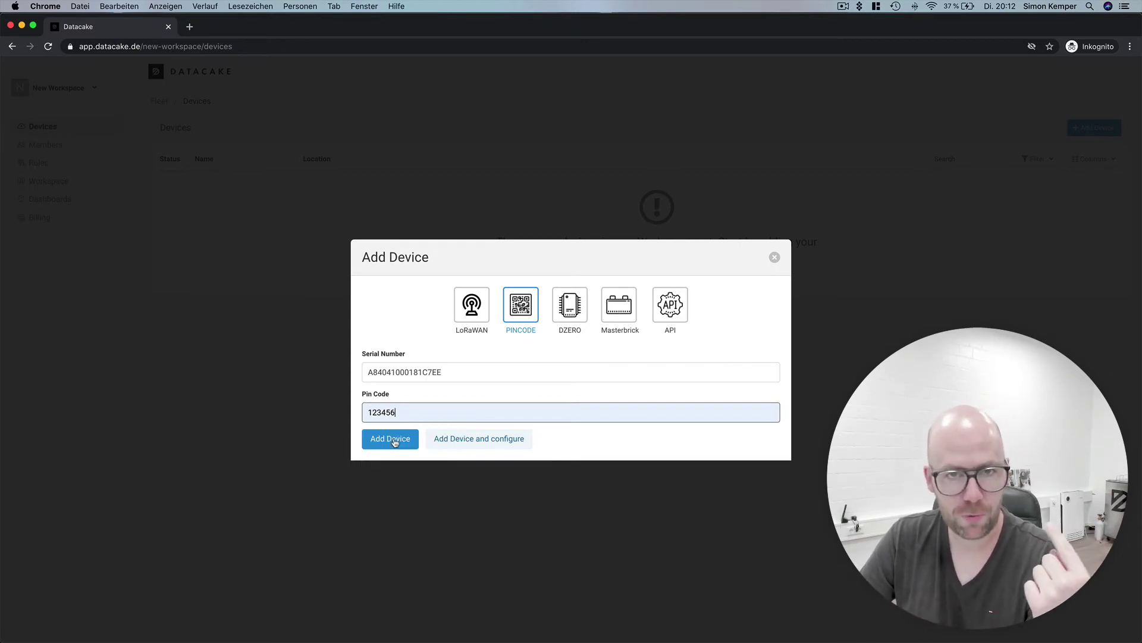
click(391, 440)
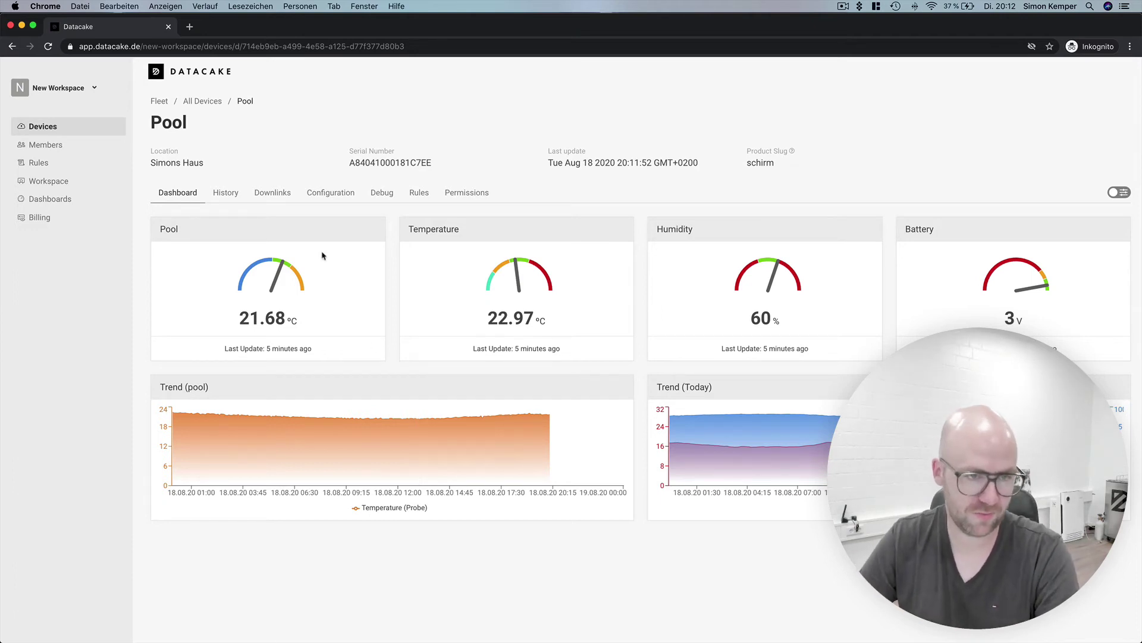
click(74, 126)
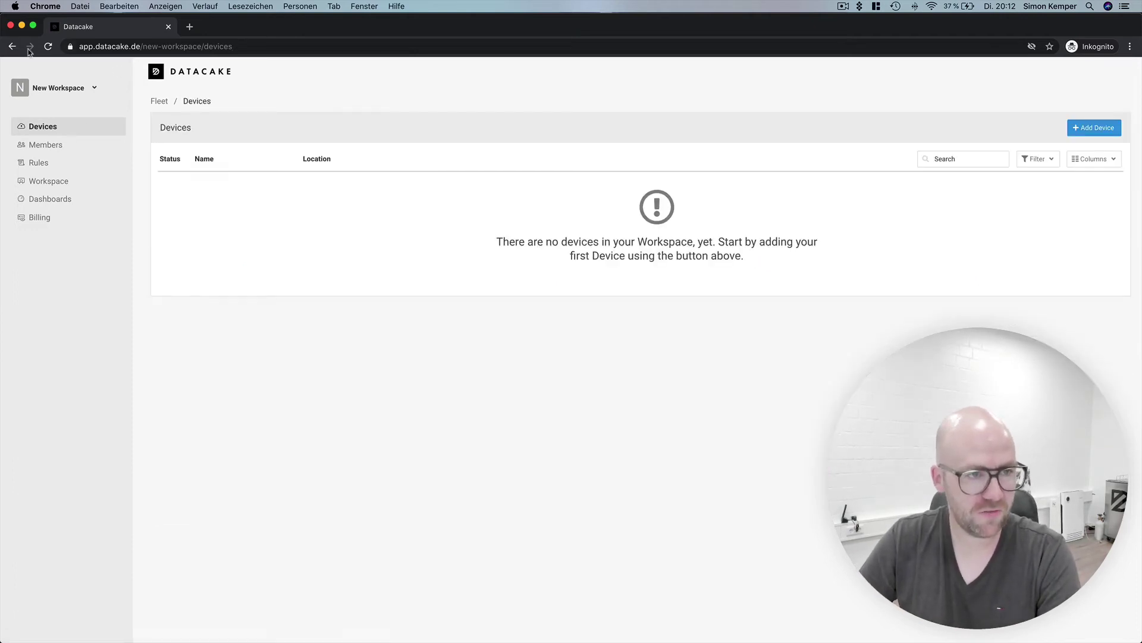
click(48, 47)
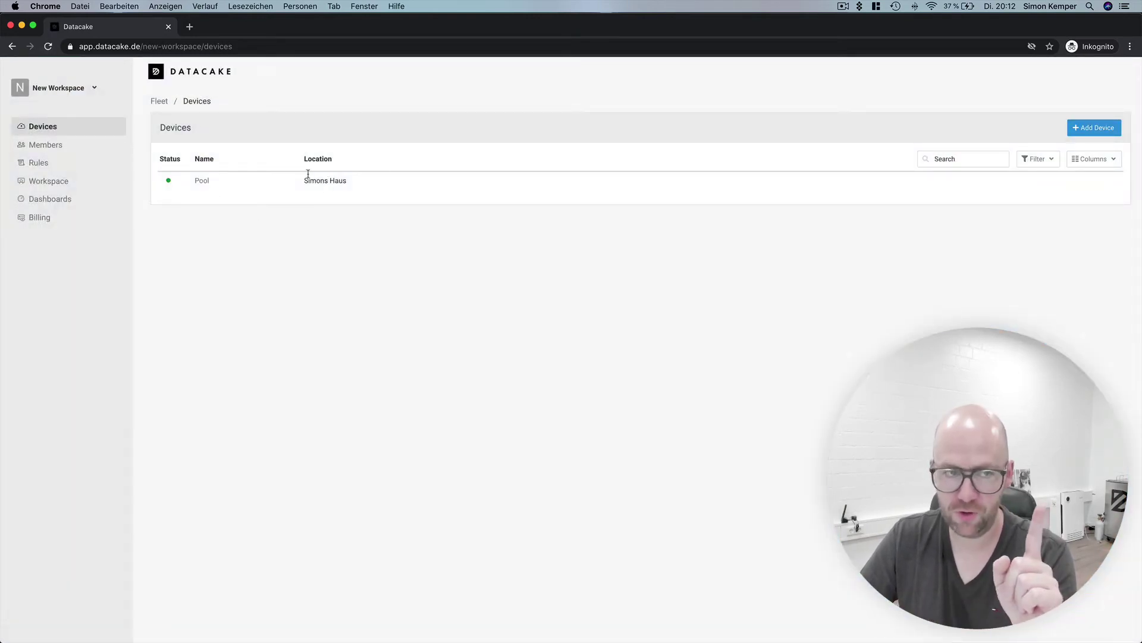
mouse_move(0, 0)
click(235, 273)
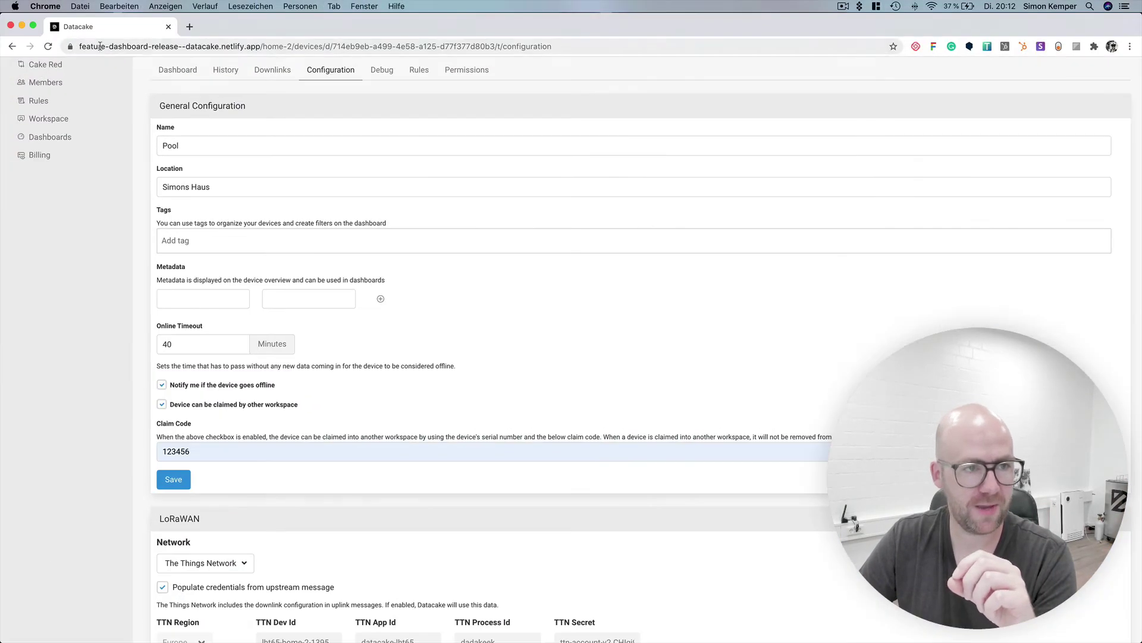
click(48, 47)
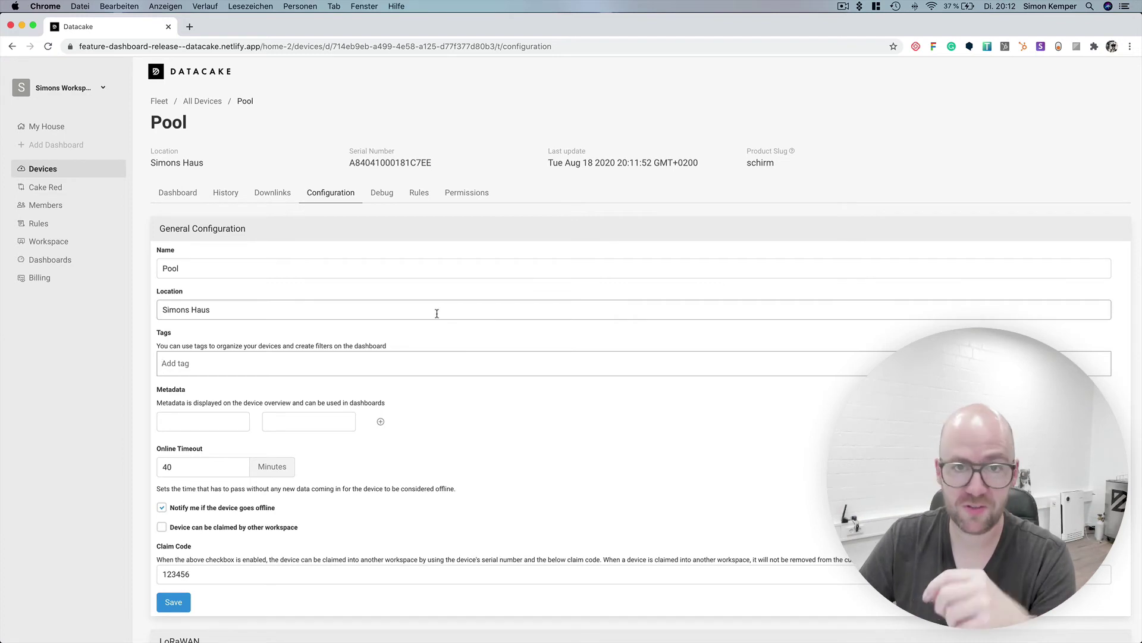
scroll(454, 323, down, 5)
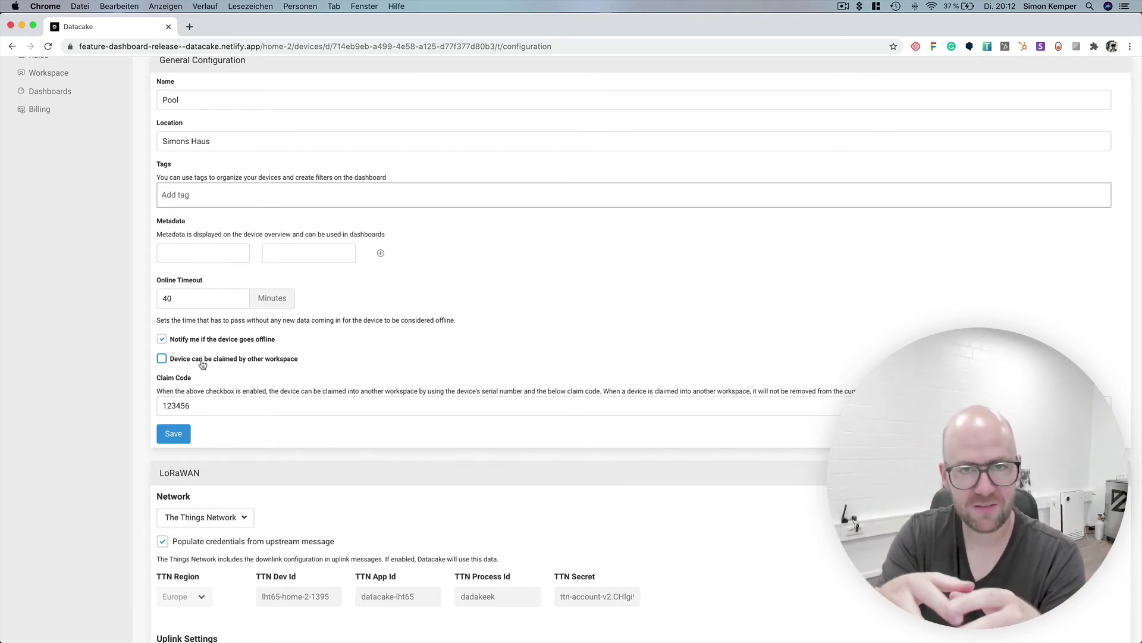
scroll(203, 365, up, 5)
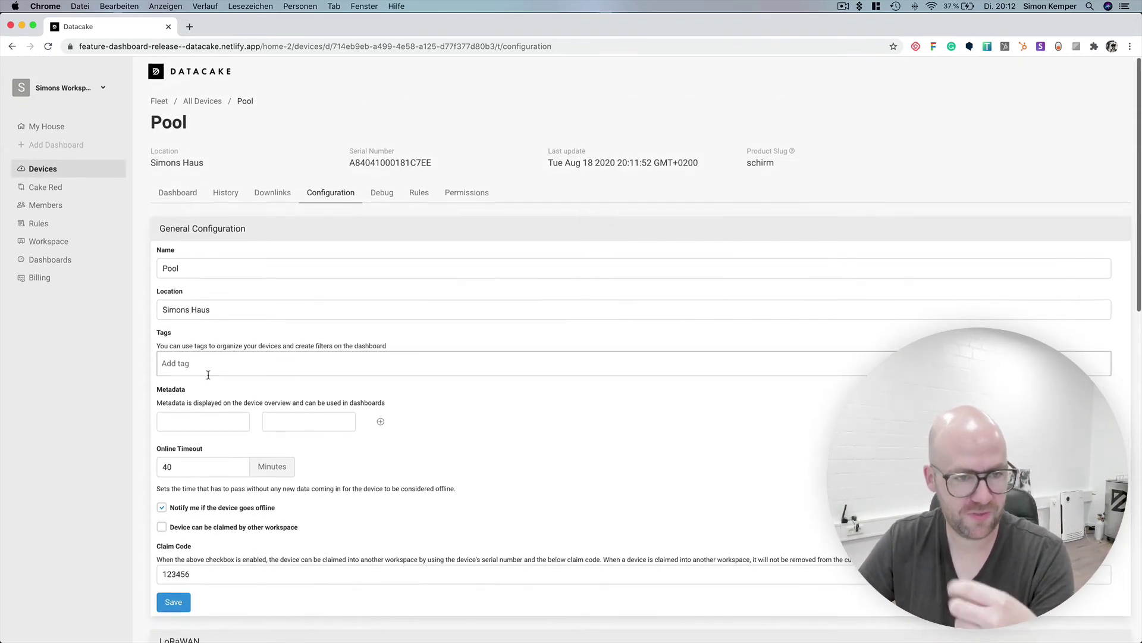
Switch to New Workspace's window, open the claimed Pool device, and review its configuration through the claim, LoRaWAN and field settings.
mouse_move(2, 7)
click(306, 168)
click(201, 182)
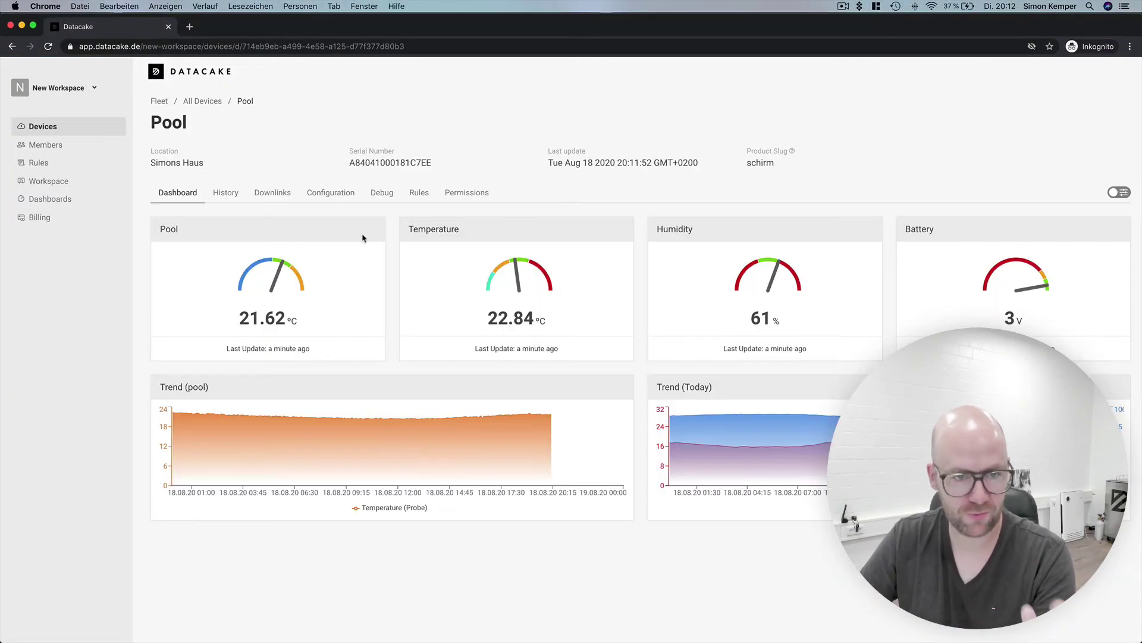
click(319, 204)
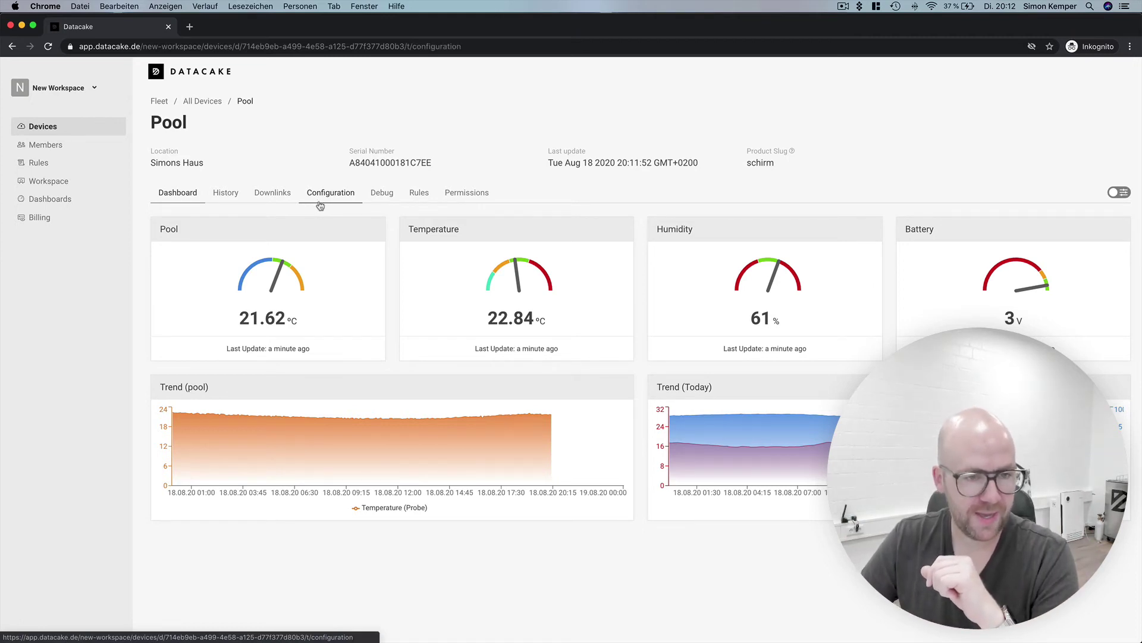
scroll(262, 416, down, 3)
scroll(243, 446, down, 2)
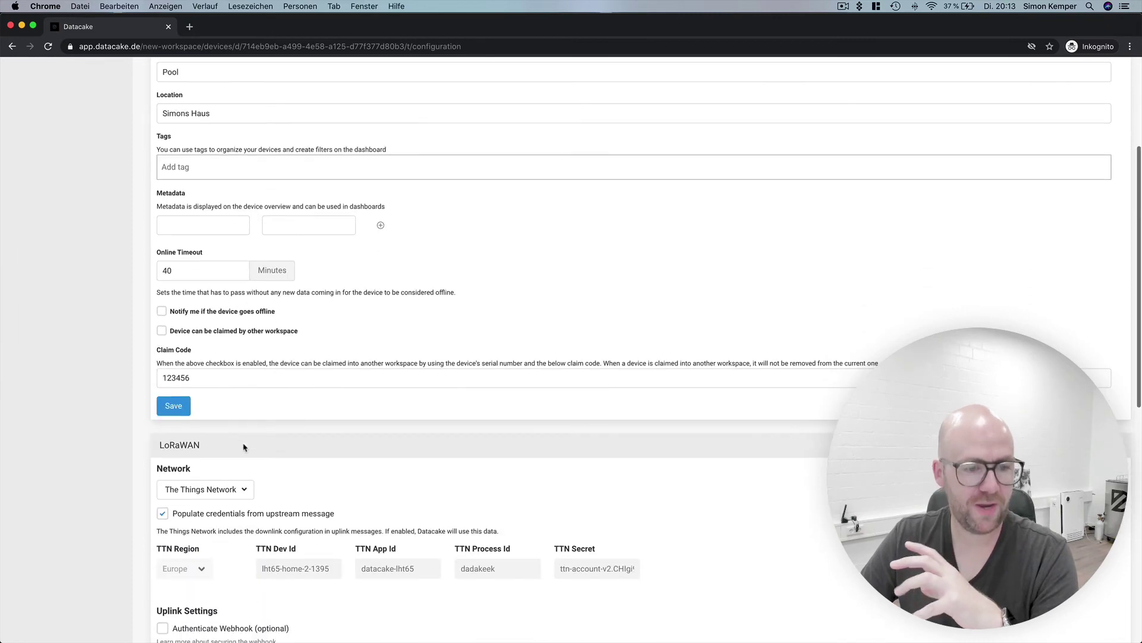
scroll(242, 449, down, 4)
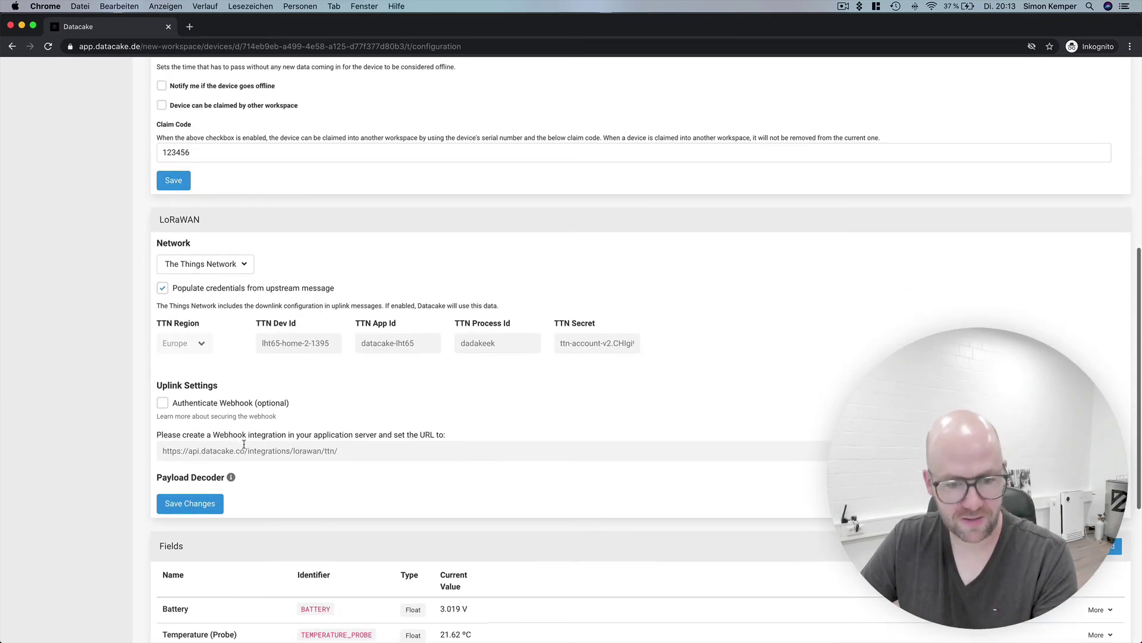
scroll(242, 448, down, 1)
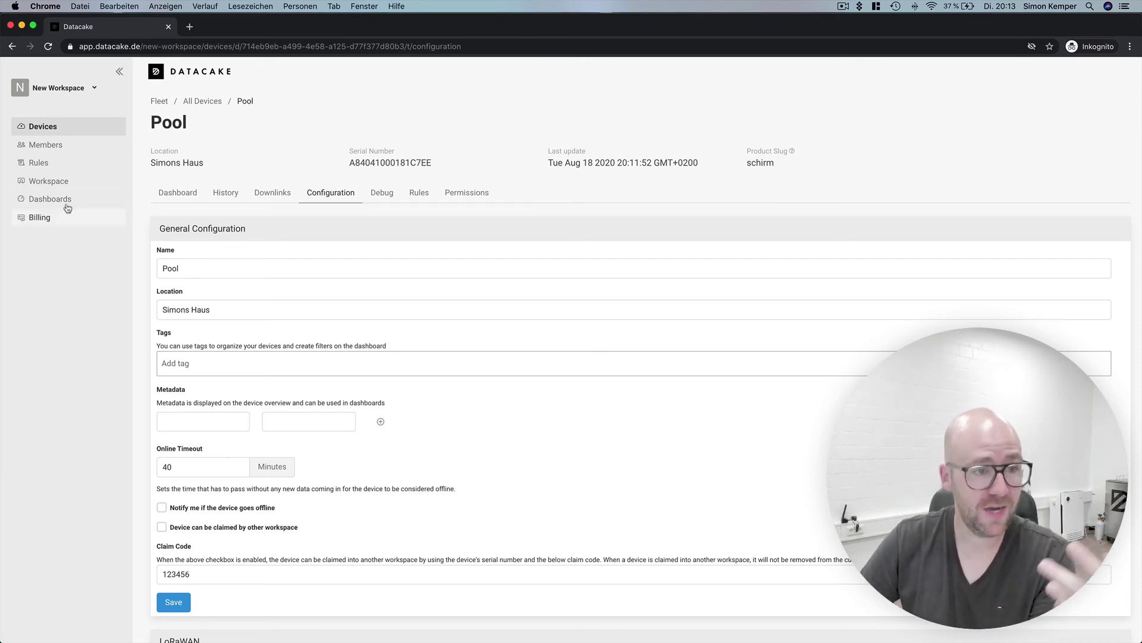
Look through New Workspace's general settings and members, and return to its device list.
click(62, 184)
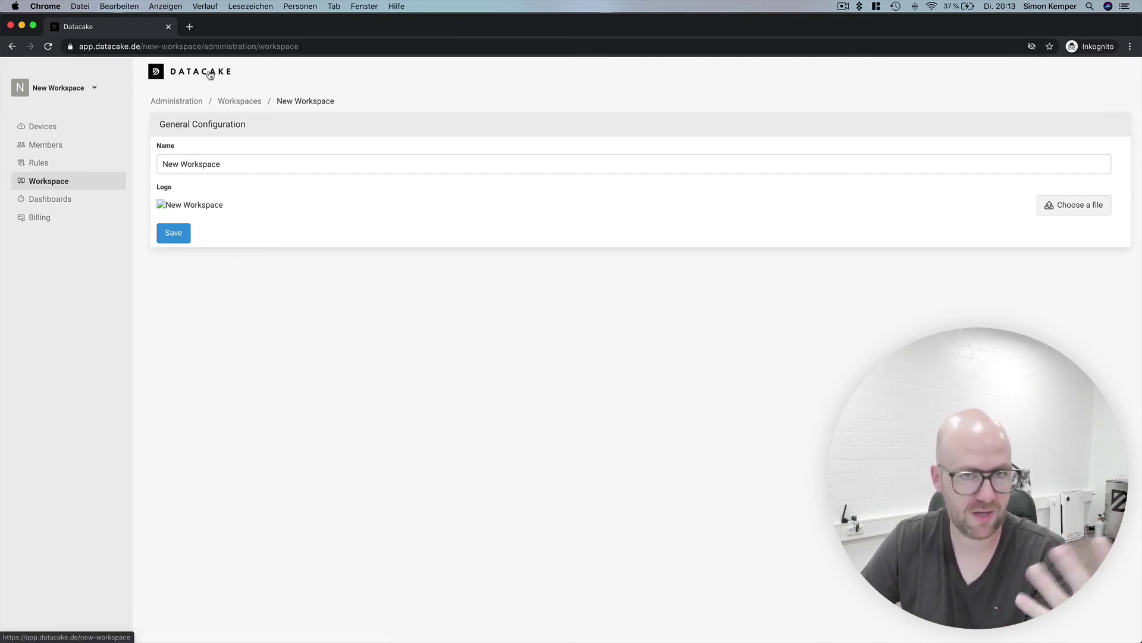
click(79, 147)
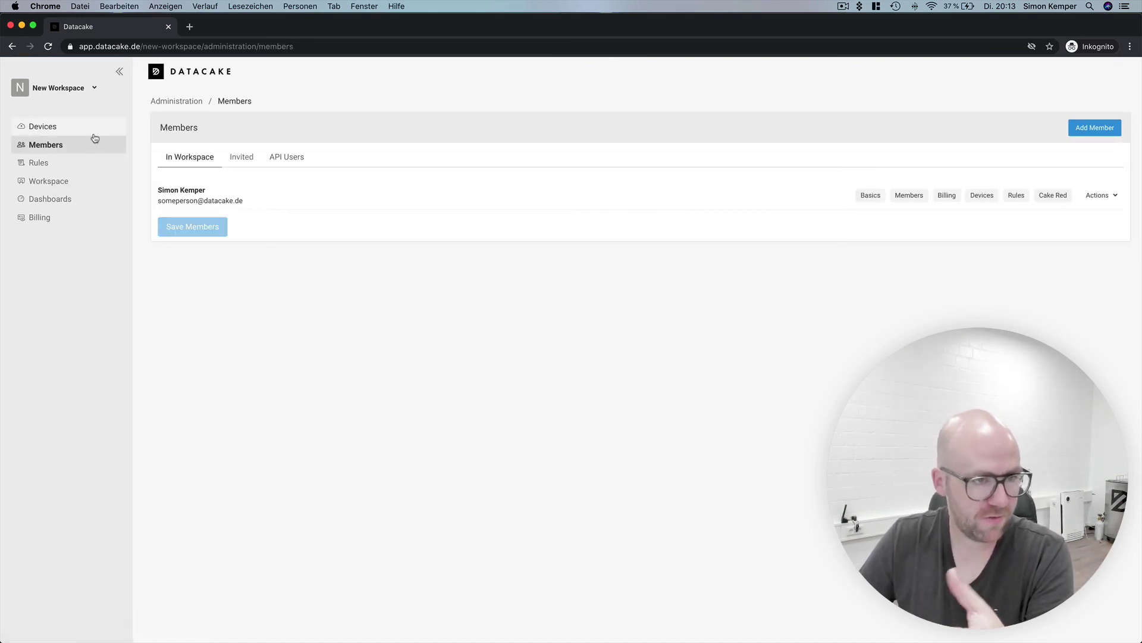
click(95, 132)
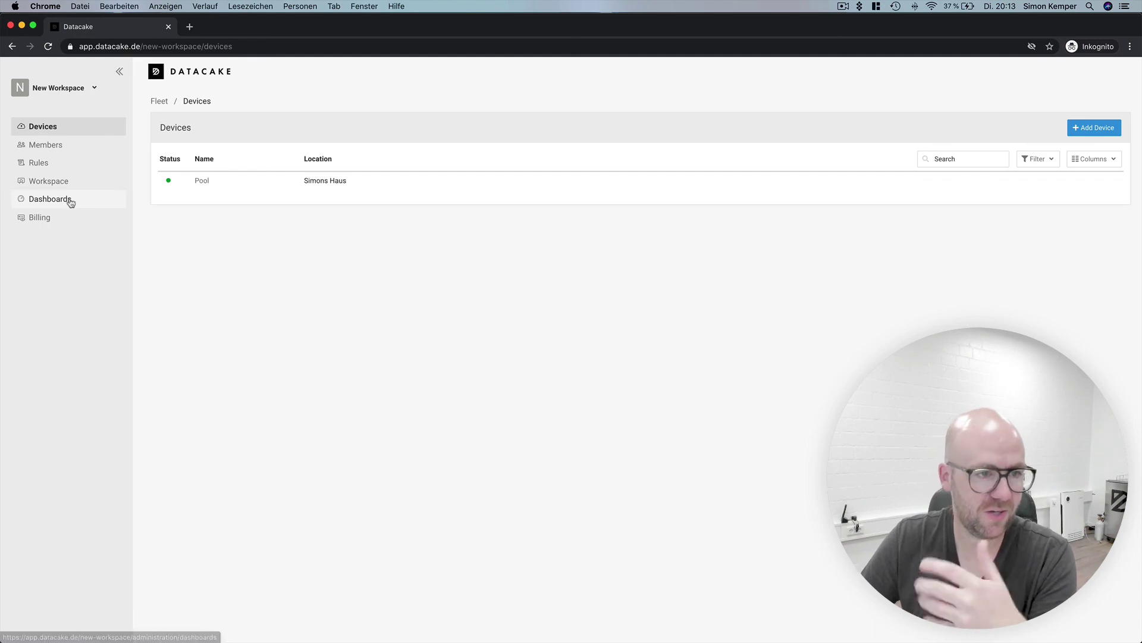
Switch to the original workspace's window, view the My House dashboard and the device list, and open the Stromverbrauch device.
key(ctrl+Up)
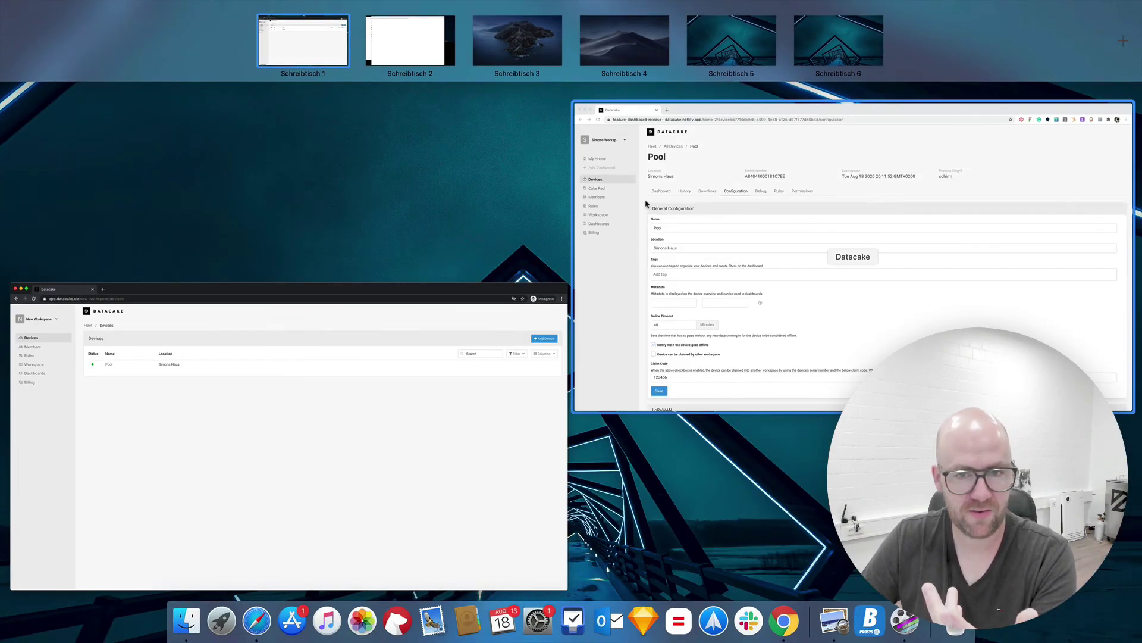
click(646, 203)
click(66, 133)
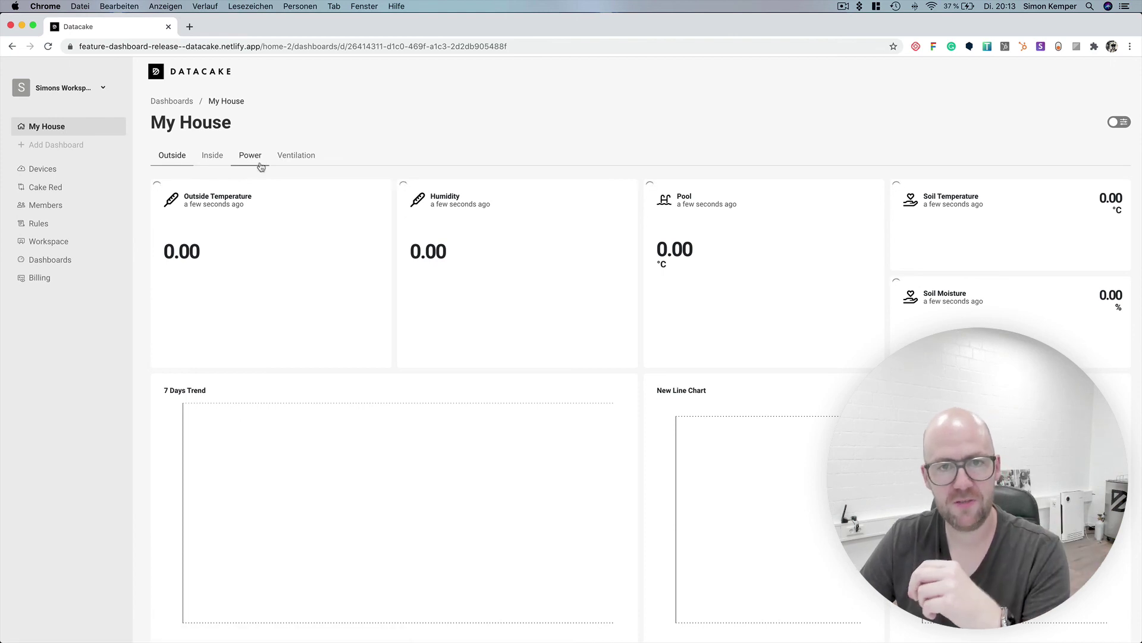
click(52, 168)
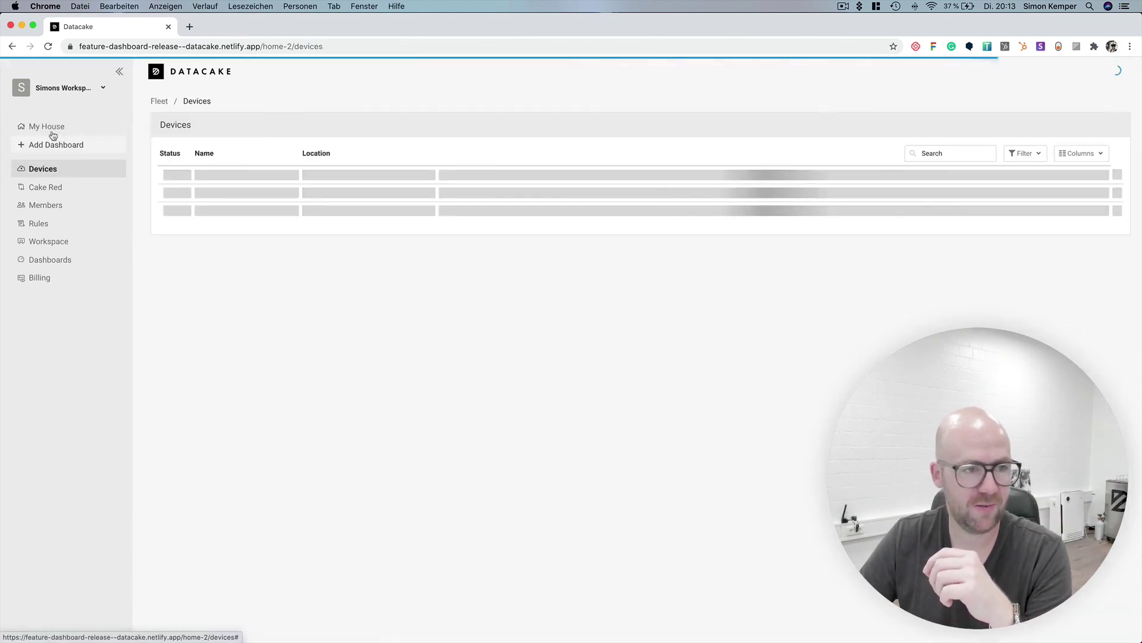
click(53, 127)
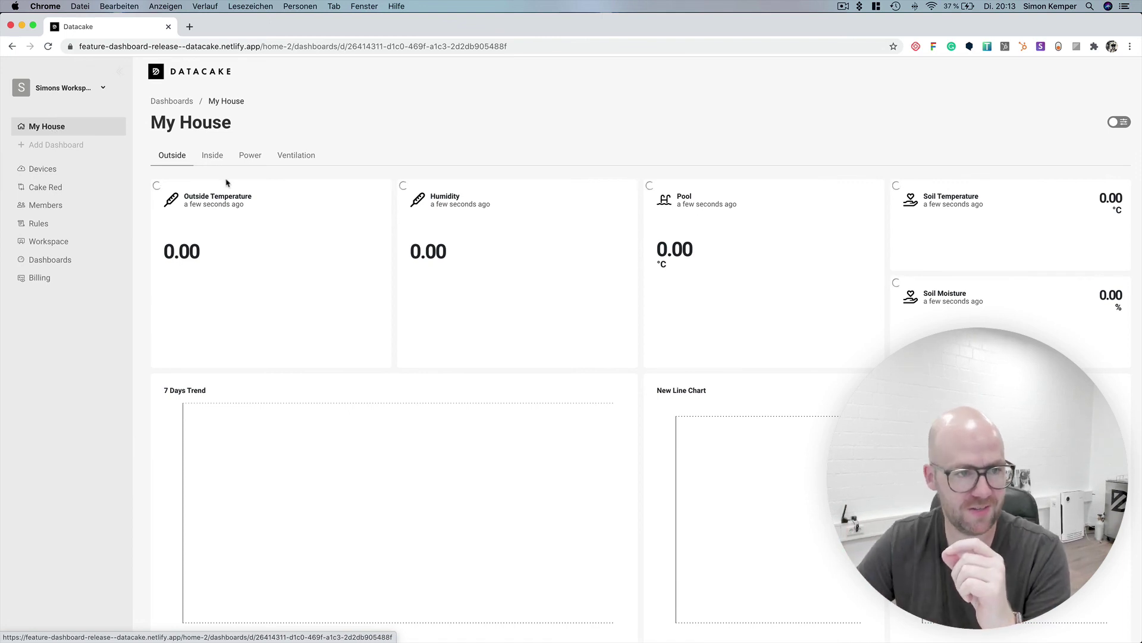
click(73, 169)
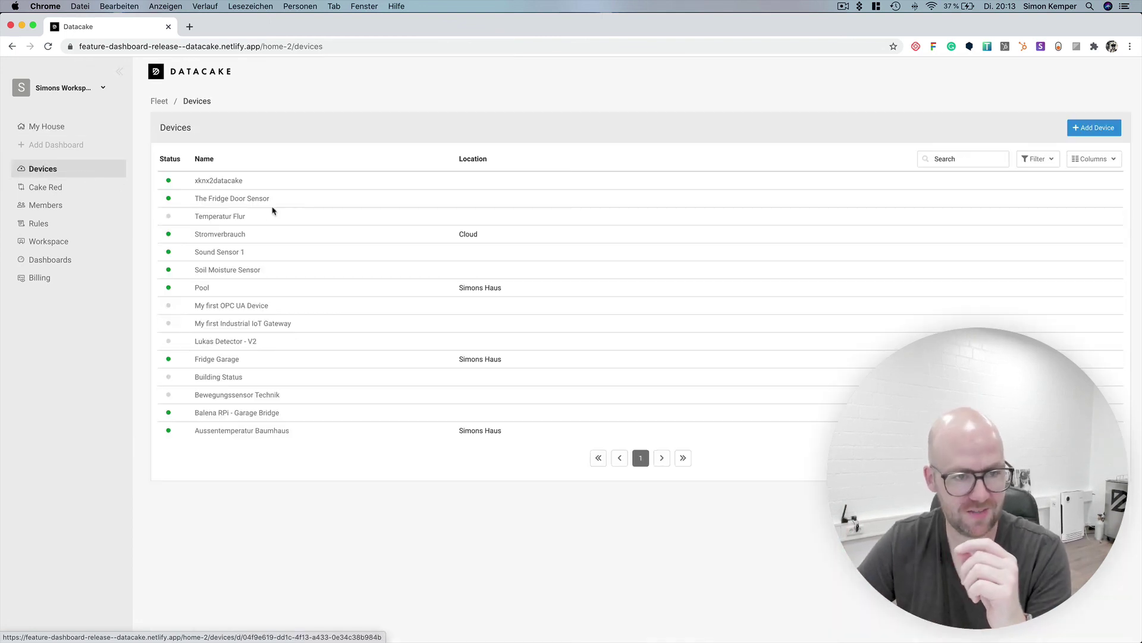
click(233, 240)
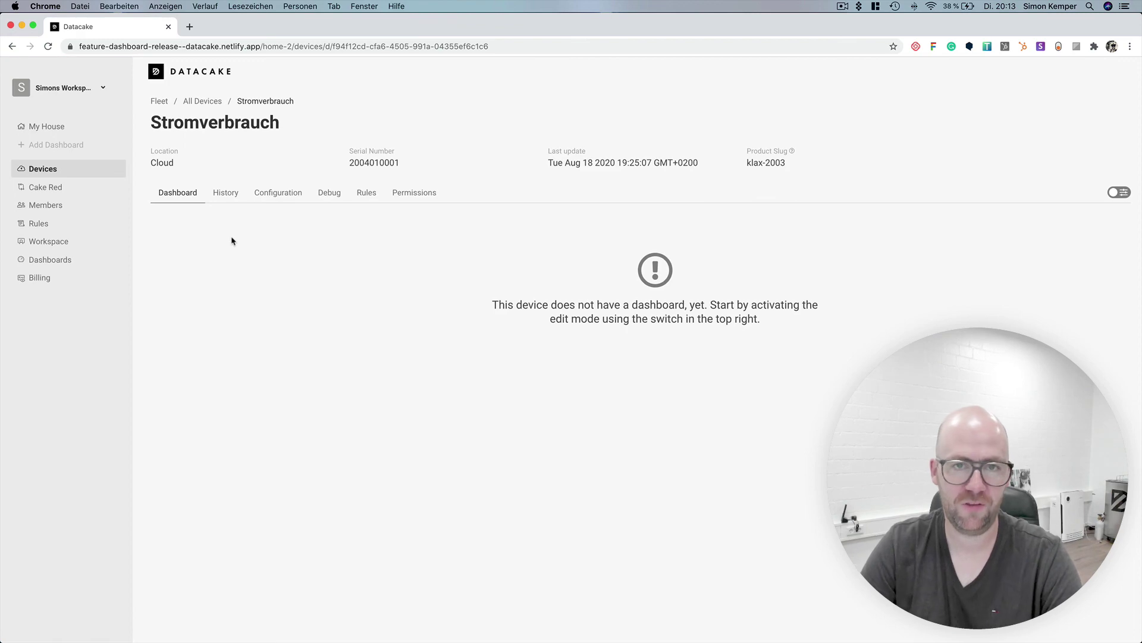